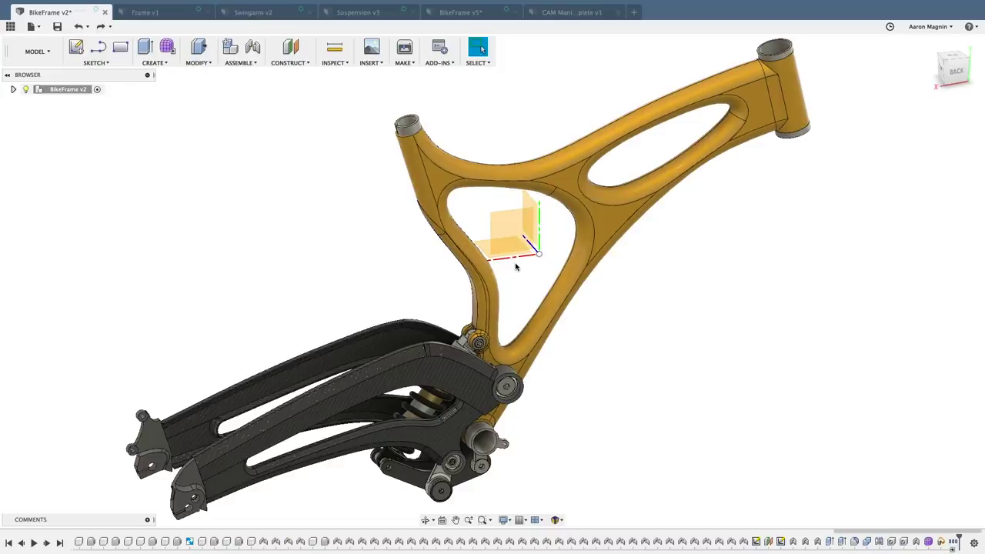
# - Create a Plane at Angle about the front-triangle line, set to -30 degrees
pyautogui.scroll(-3, 516, 266)
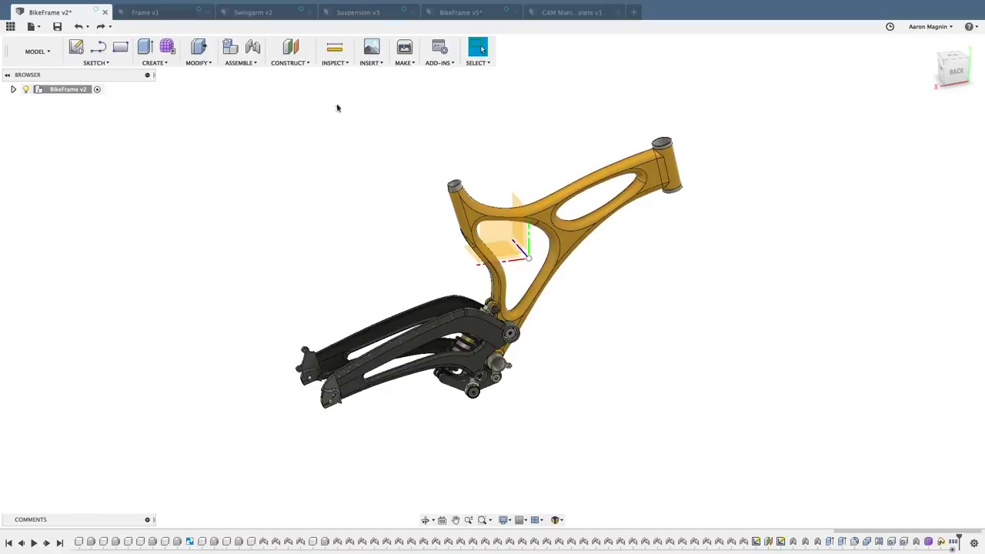
pyautogui.click(309, 67)
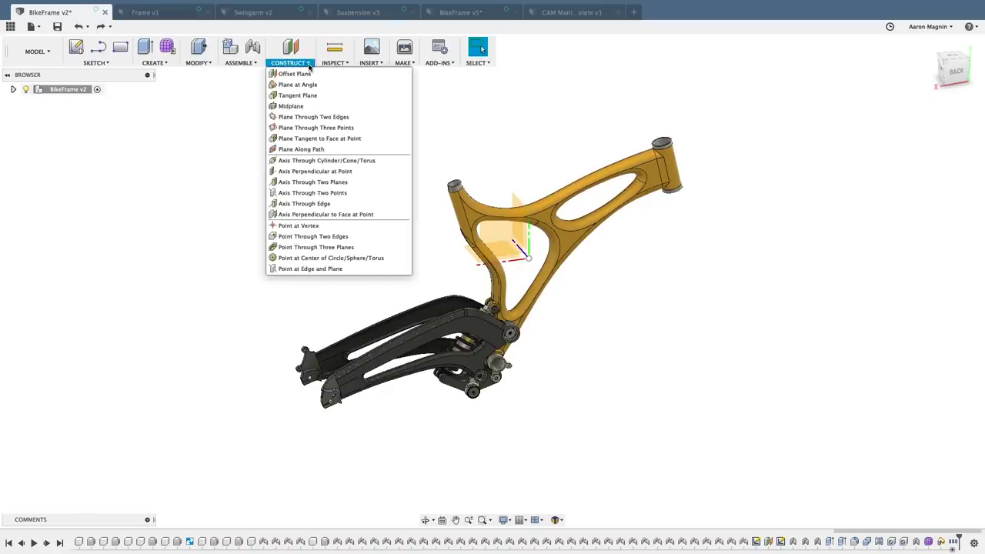
pyautogui.click(341, 85)
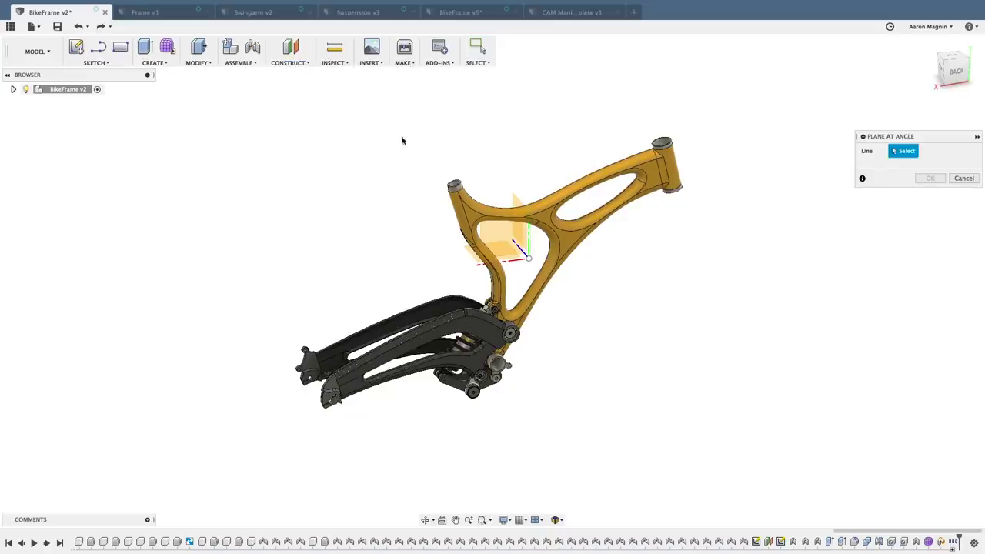
pyautogui.click(505, 261)
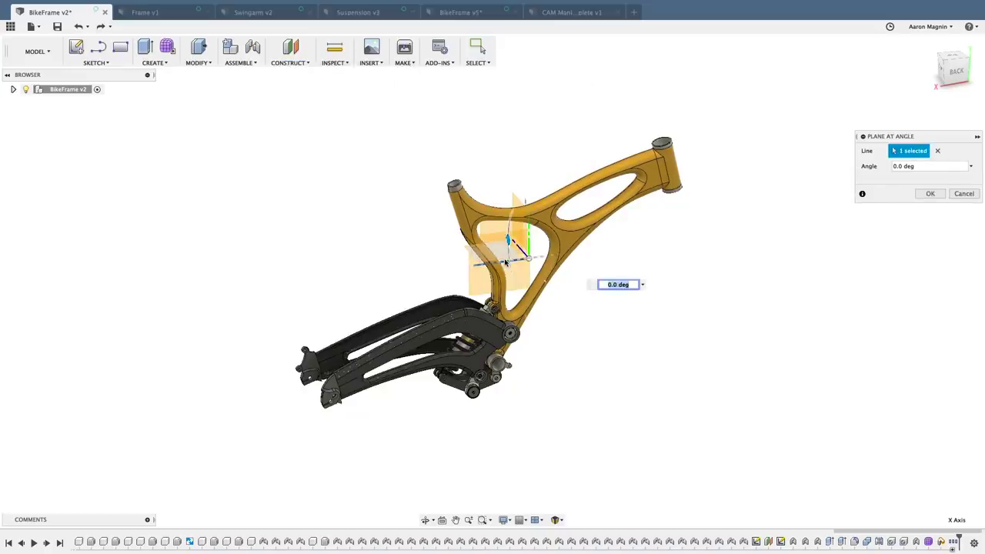
pyautogui.moveTo(508, 246); pyautogui.dragTo(515, 238)
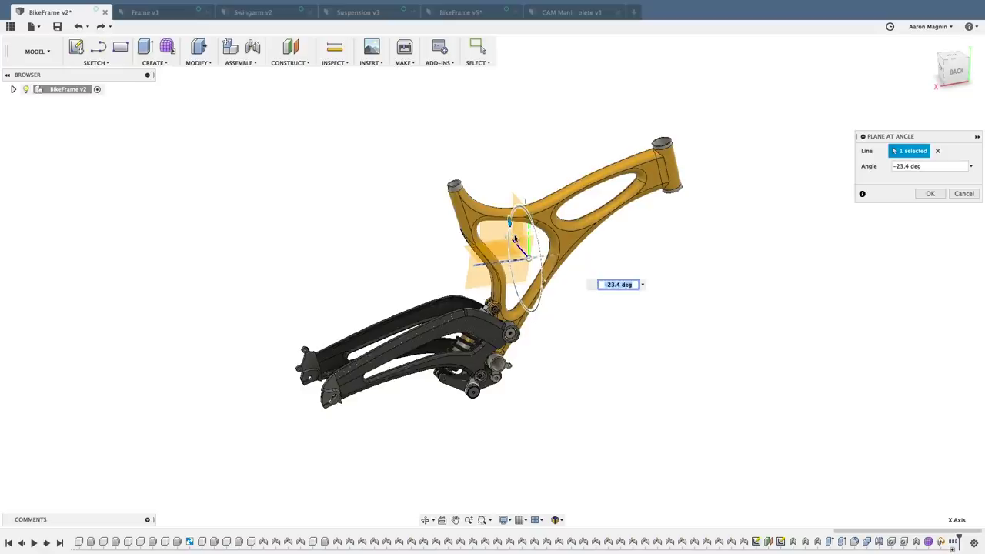
pyautogui.write('-30')
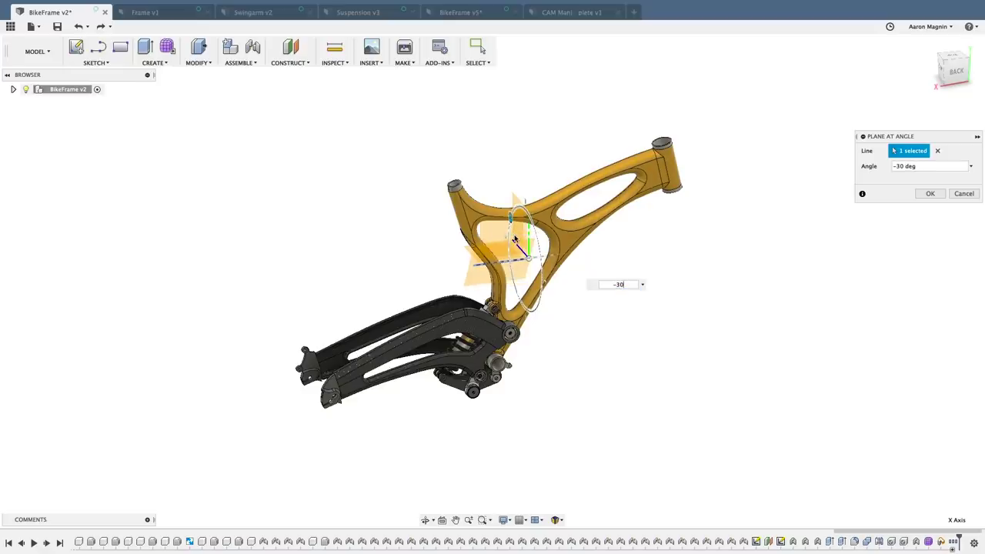
pyautogui.click(922, 193)
# - Zoom in on the bike frame to view the new angled construction plane
pyautogui.scroll(4, 920, 199)
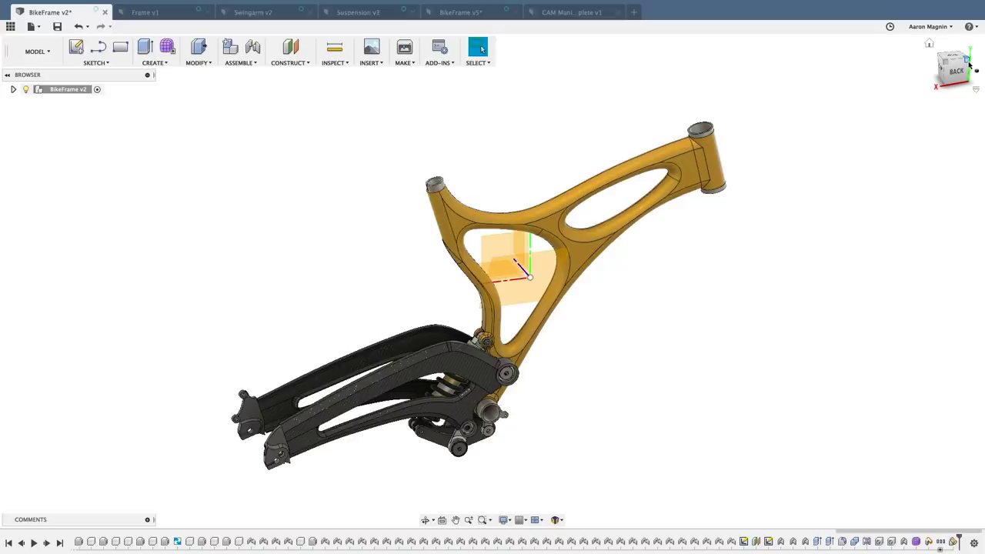
pyautogui.hotkey('ctrl', 'Tab')
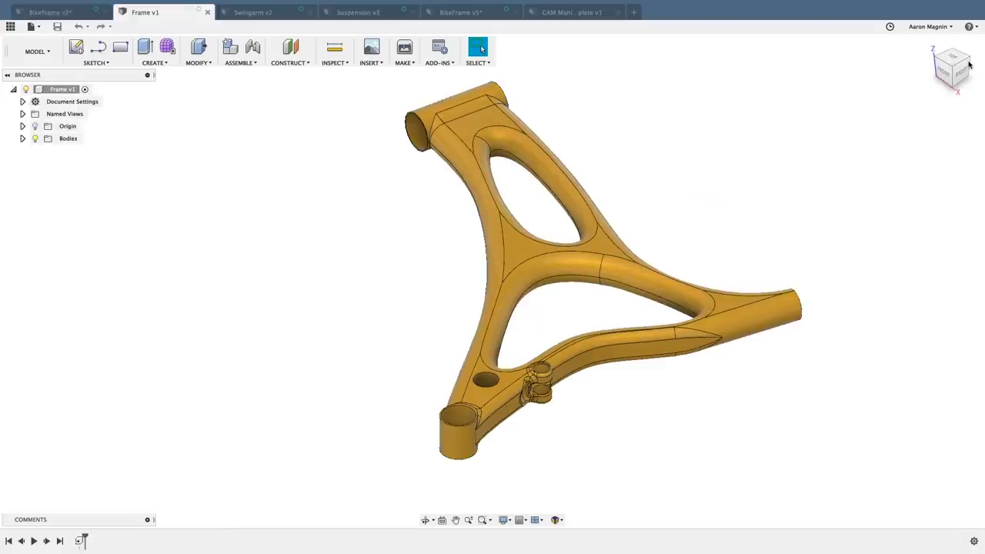
pyautogui.click(950, 30)
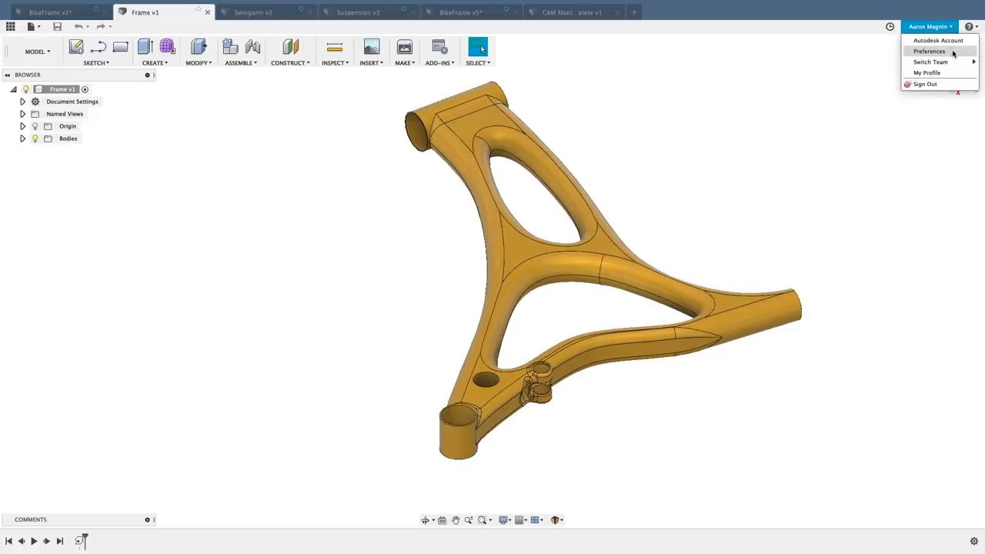
pyautogui.click(953, 51)
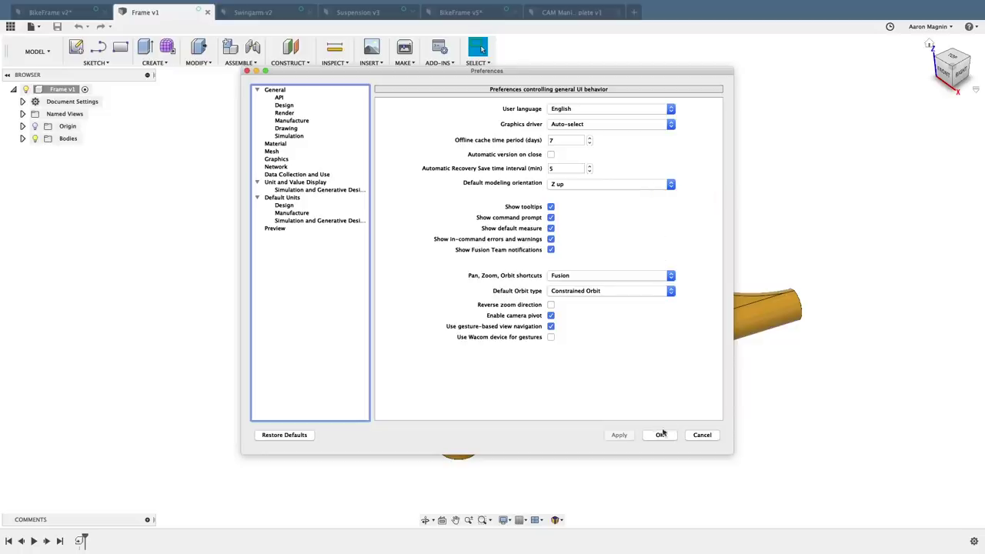
pyautogui.click(660, 436)
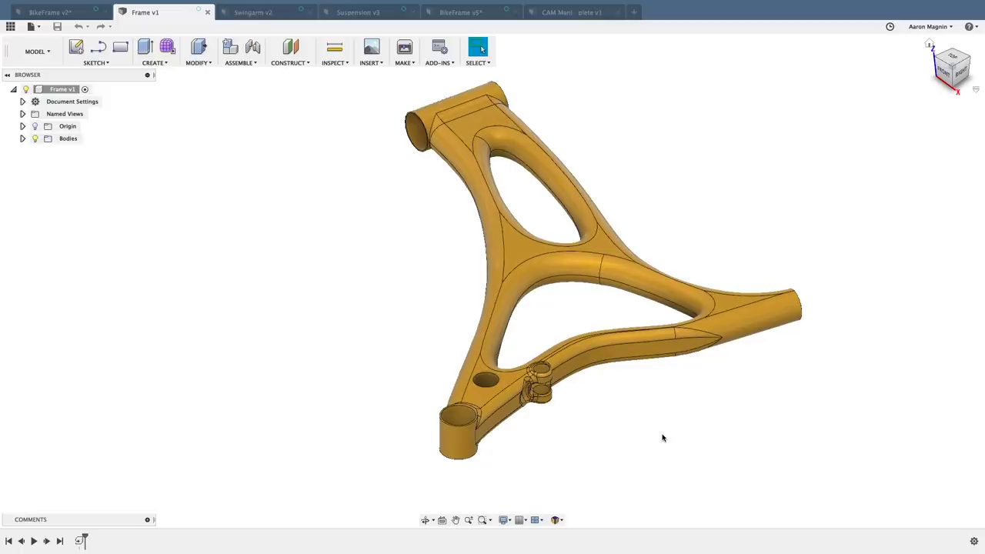
# - Cycle documents past Swingarm v2 and Suspension v3 to CAM Mania Tutorial_Complete v1
pyautogui.press('super+grave')
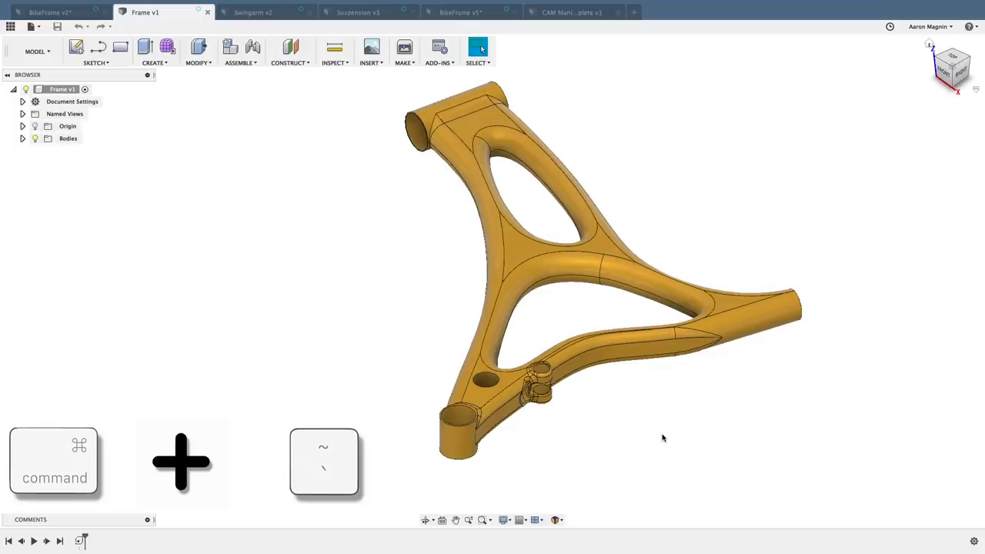
pyautogui.hotkey('ctrl', '`')
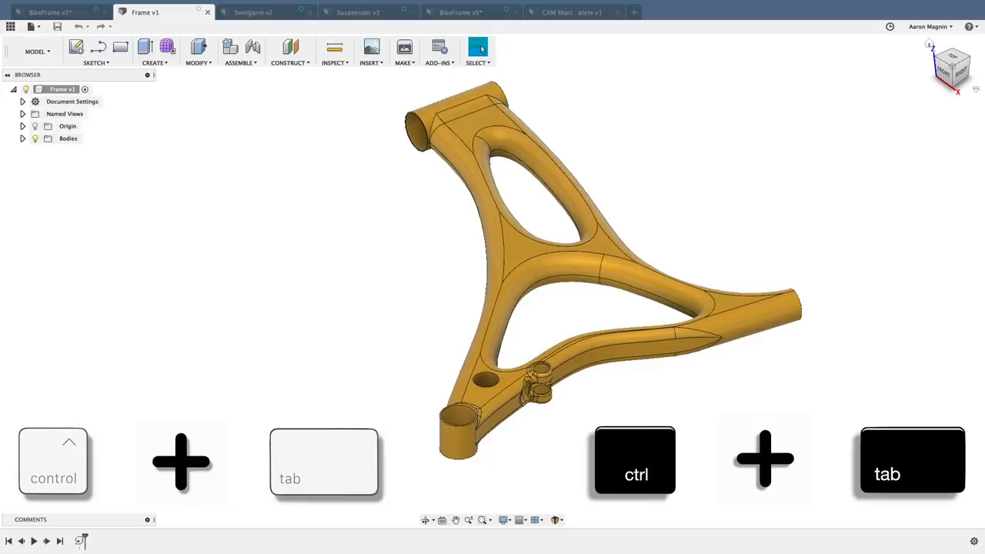
pyautogui.hotkey('ctrl', 'Tab')
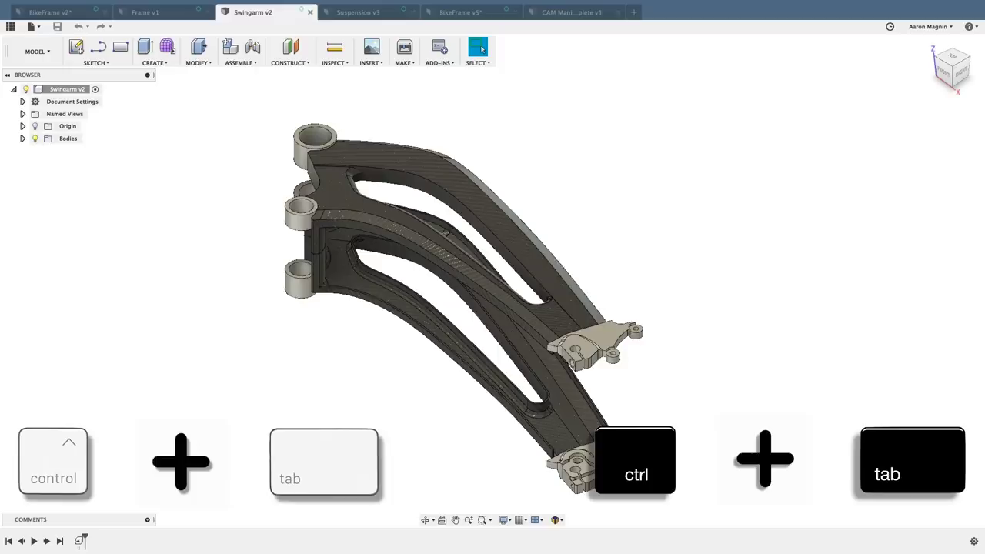
pyautogui.hotkey('ctrl', 'Tab')
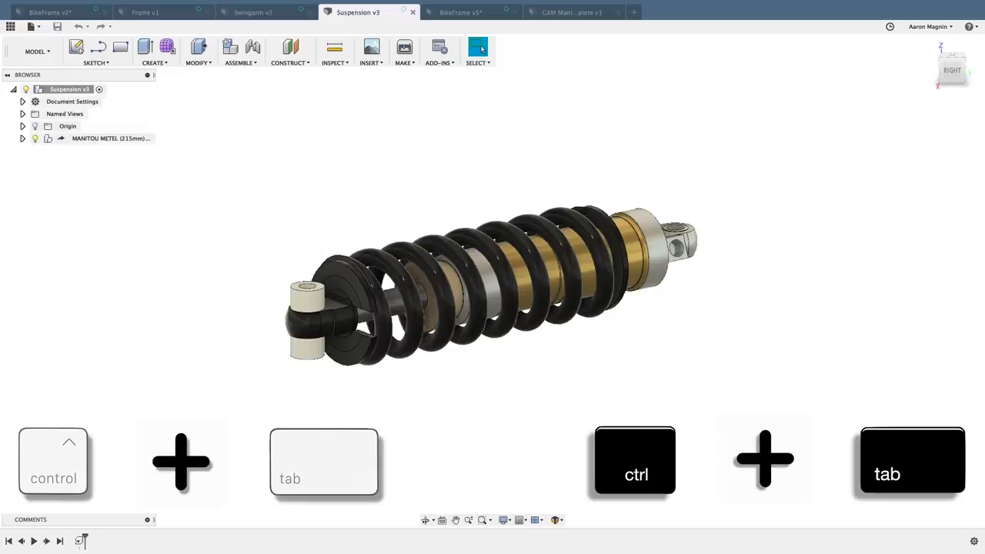
pyautogui.hotkey('ctrl', 'Tab')
pyautogui.hotkey('ctrl', 'Tab')
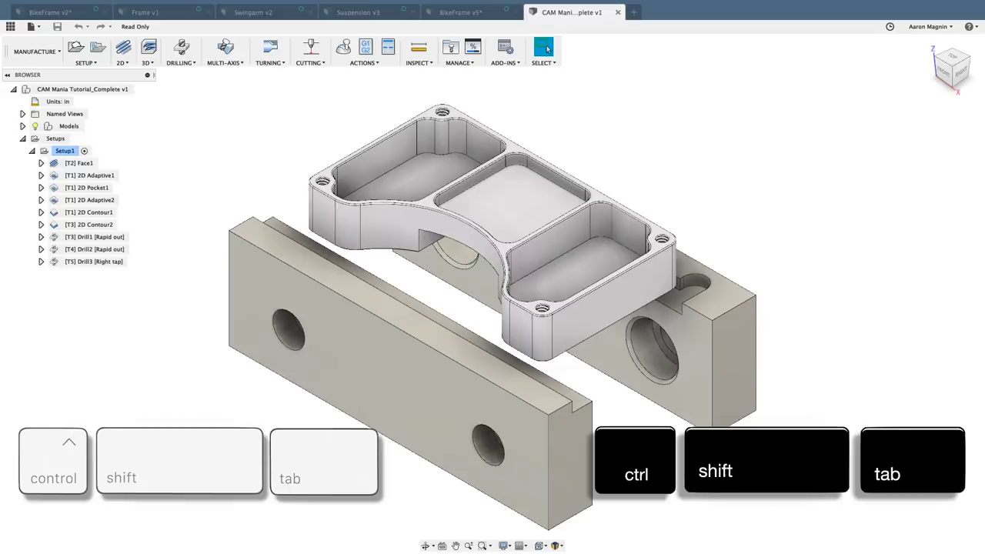
pyautogui.hotkey('ctrl', 'shift', 'Tab')
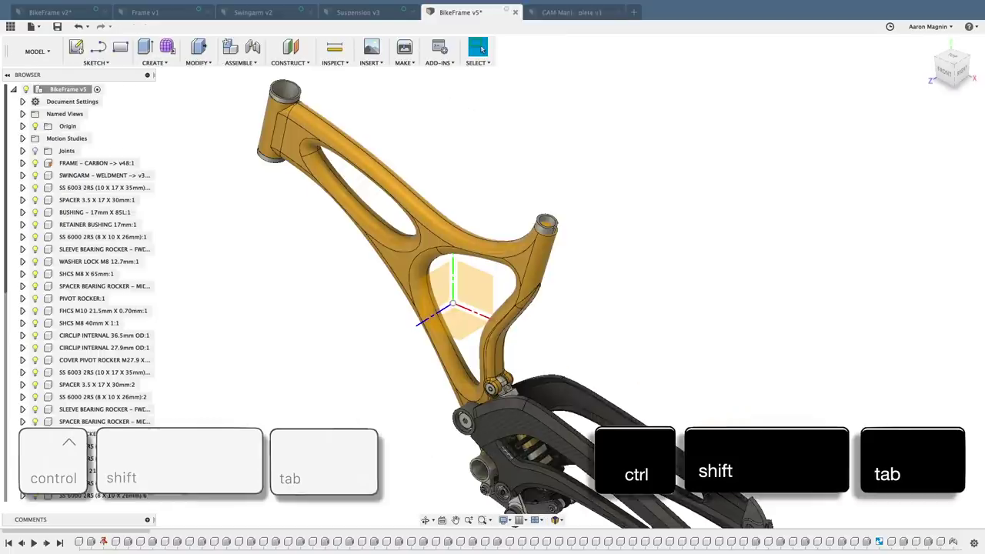
pyautogui.hotkey('ctrl', 'shift', 'Tab')
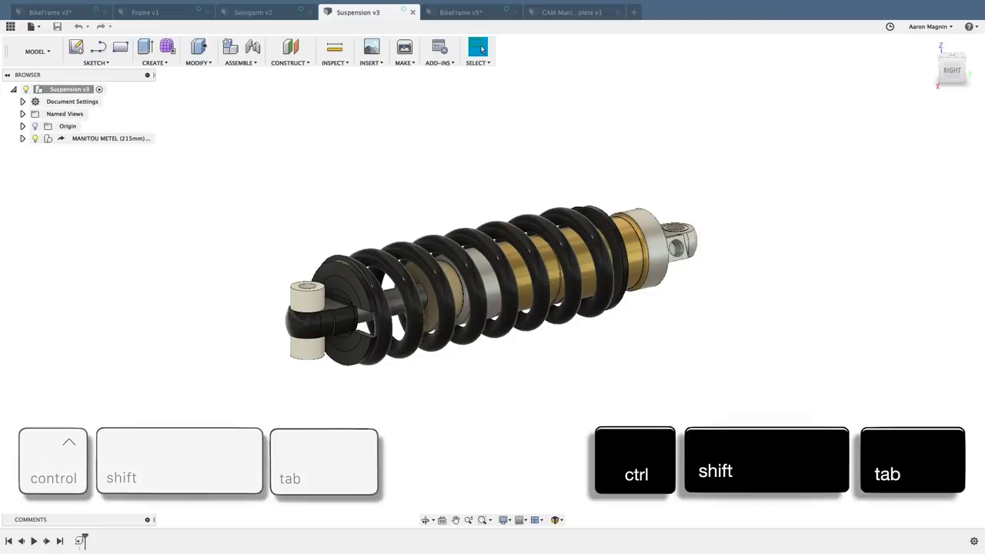
pyautogui.hotkey('ctrl', 'shift', 'Tab')
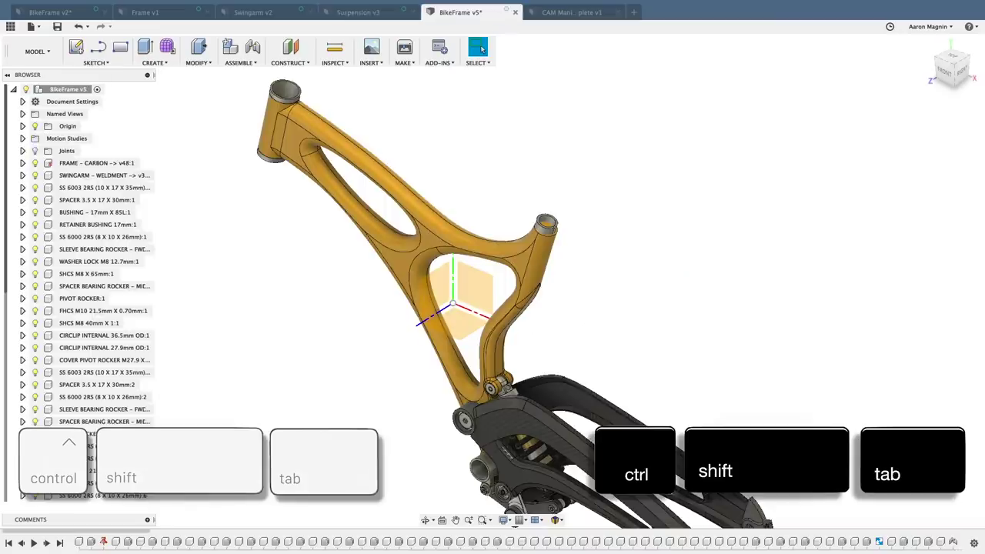
pyautogui.hotkey('ctrl', 'shift', 'Tab')
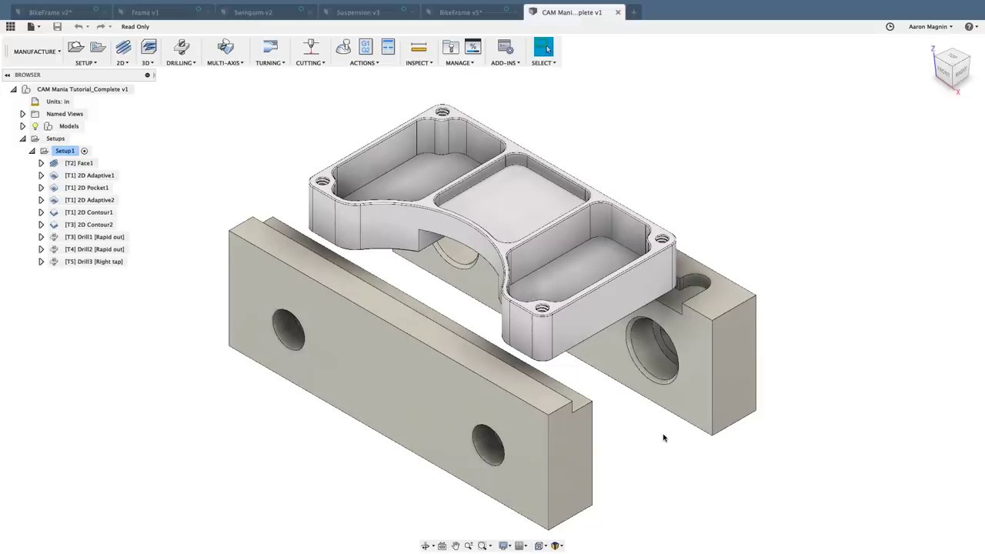
# - Show the Learning Panel from Help and expand CAM Essentials' Explore the Five Tabs lesson
pyautogui.click(967, 27)
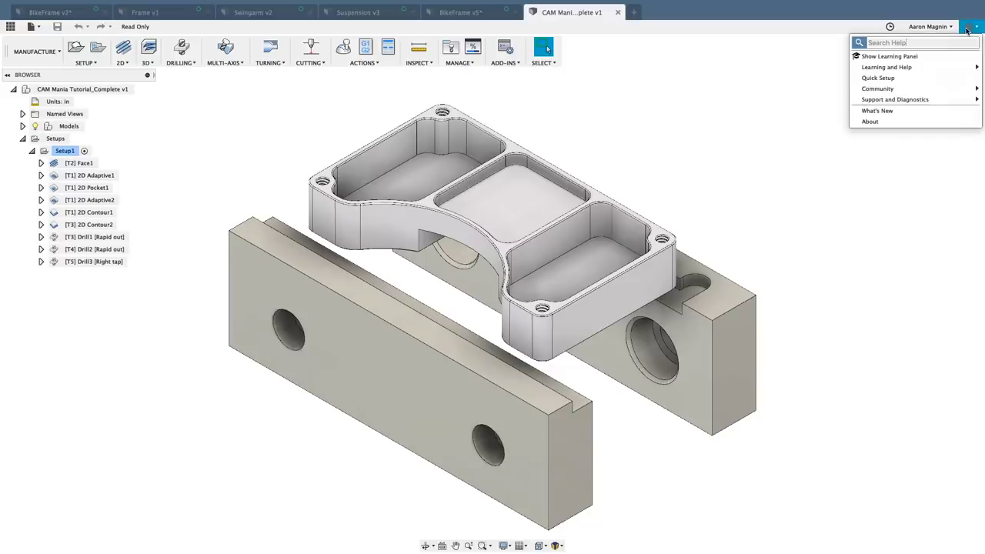
pyautogui.click(937, 57)
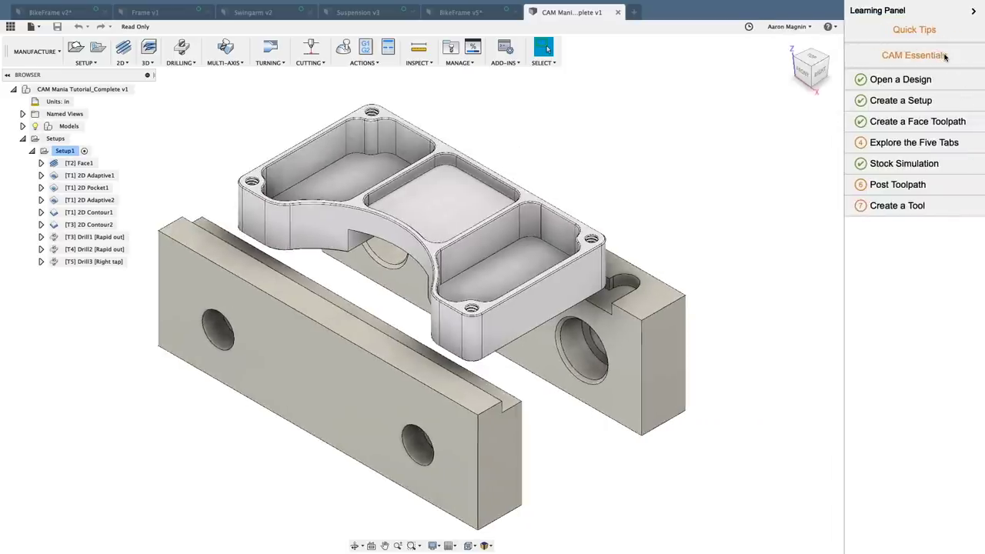
pyautogui.click(917, 144)
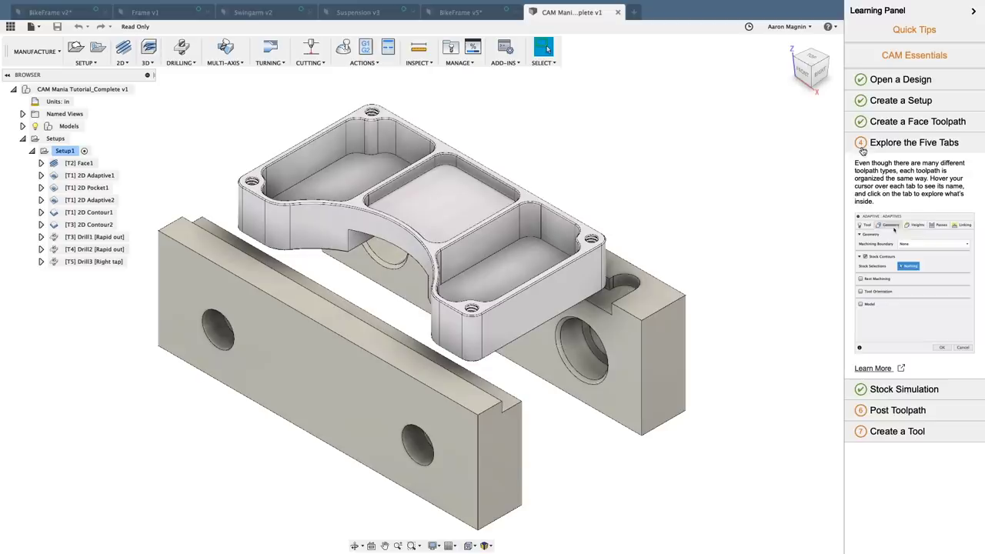
# - Inspect the [T1] 2D Pocket1 Geometry, Heights, Passes and Linking settings, then accept them
pyautogui.click(100, 189)
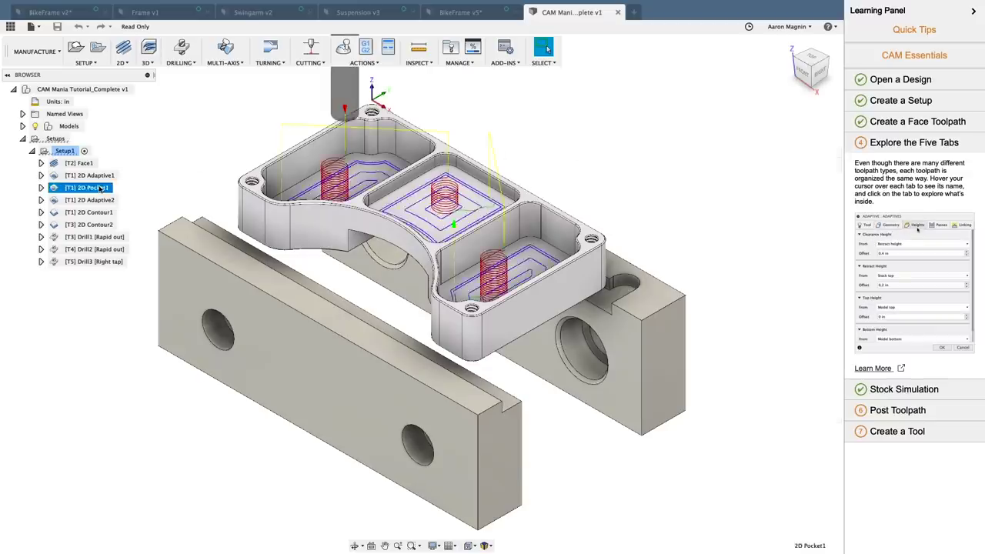
pyautogui.doubleClick(100, 188)
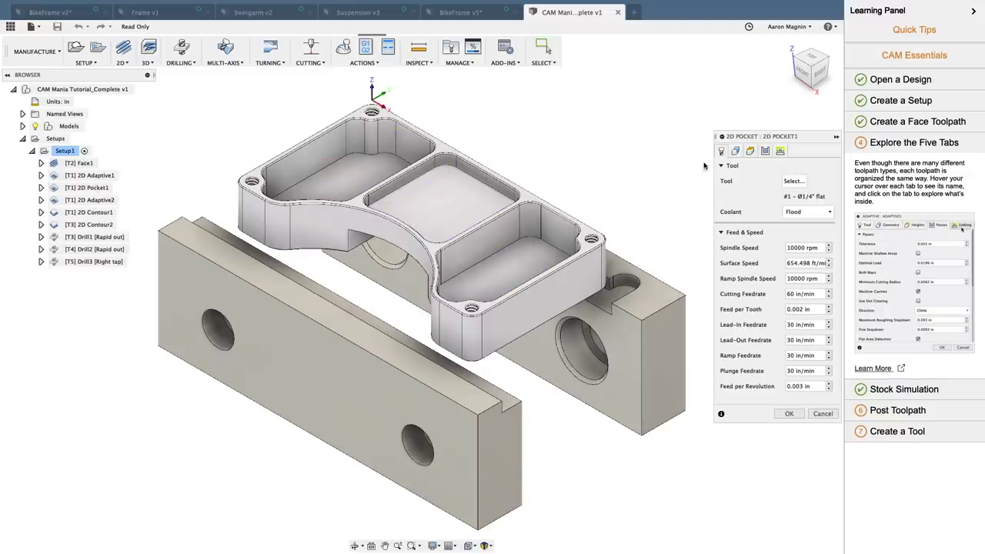
pyautogui.click(736, 151)
pyautogui.click(751, 150)
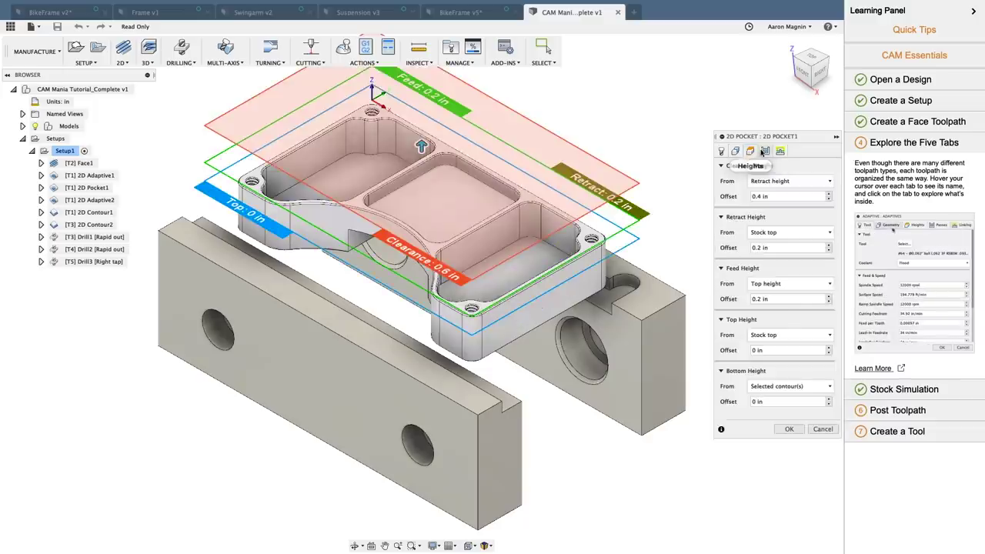
pyautogui.click(764, 151)
pyautogui.click(780, 150)
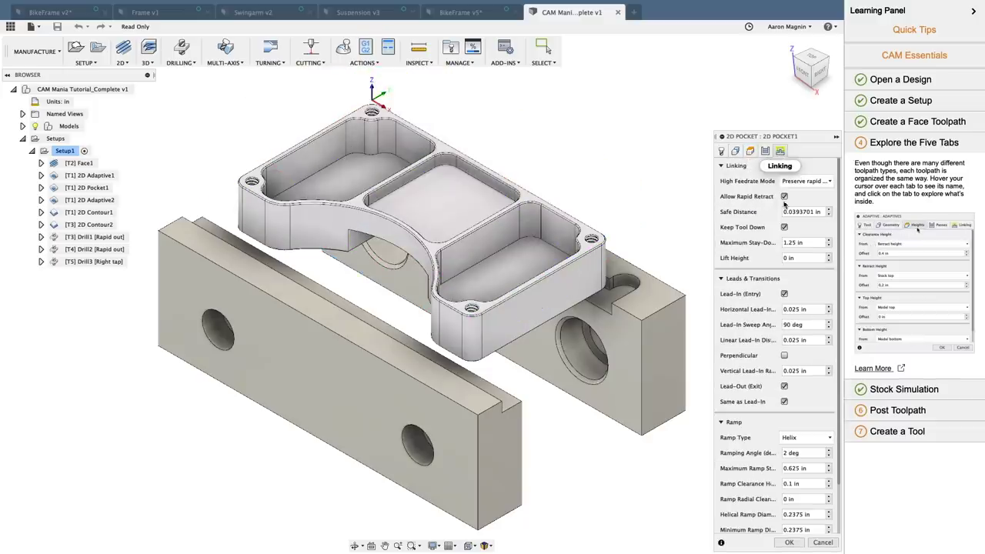
pyautogui.click(789, 543)
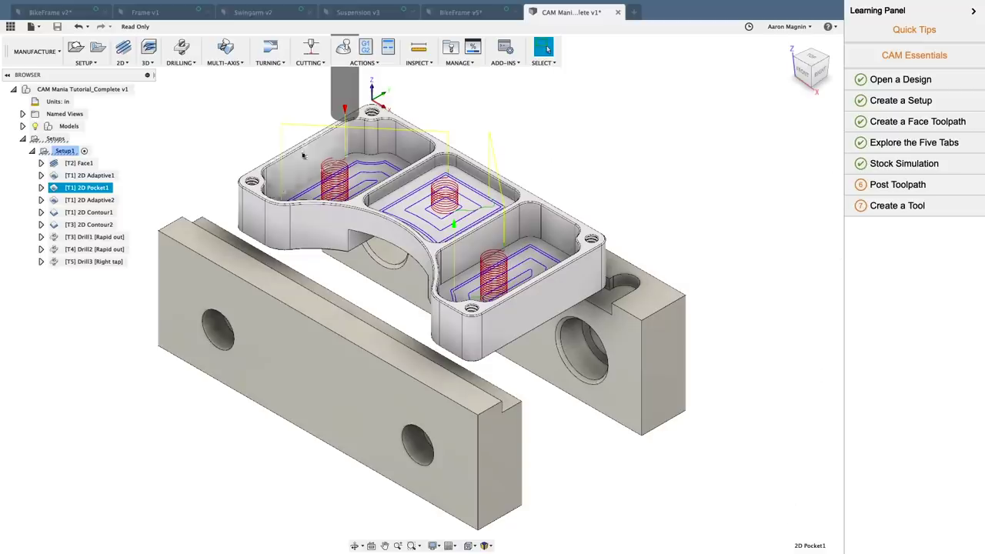
# - Simulate Setup1 through all operations to Drill3, then close the Learning Panel
pyautogui.rightClick(64, 152)
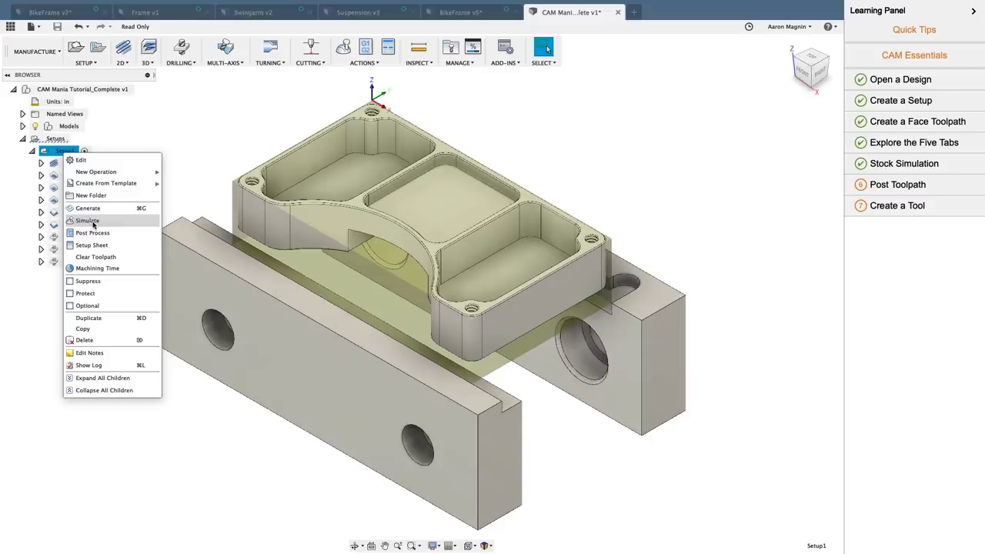
pyautogui.click(87, 221)
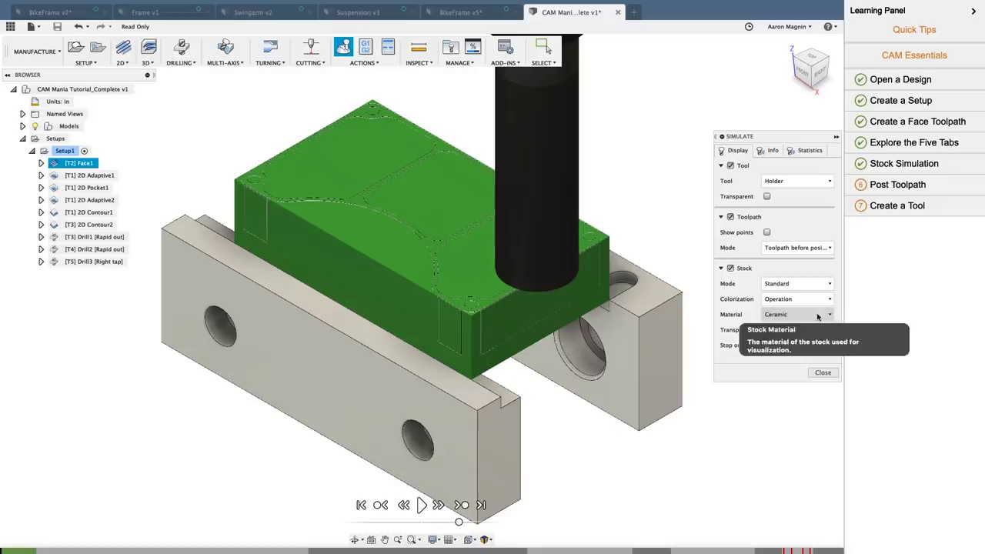
pyautogui.click(422, 505)
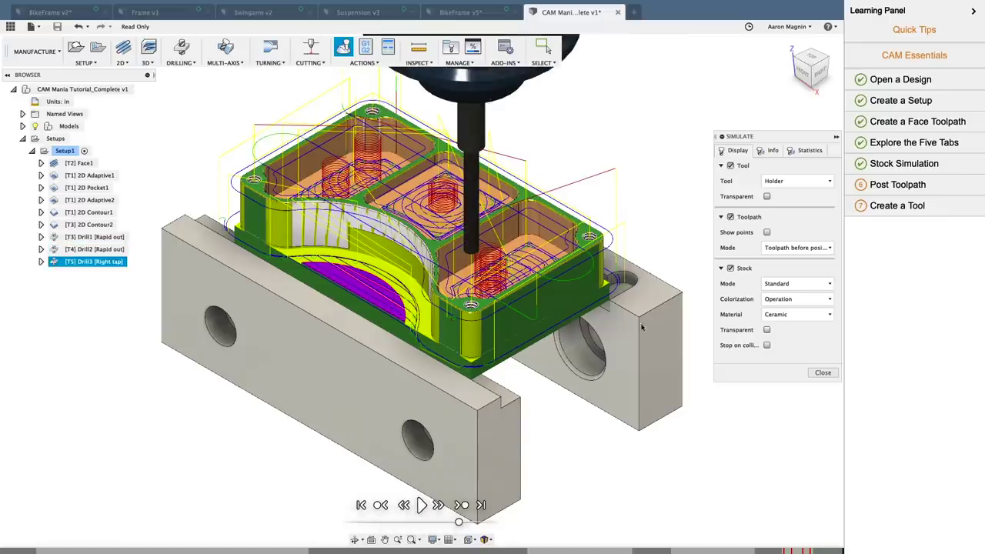
pyautogui.click(973, 12)
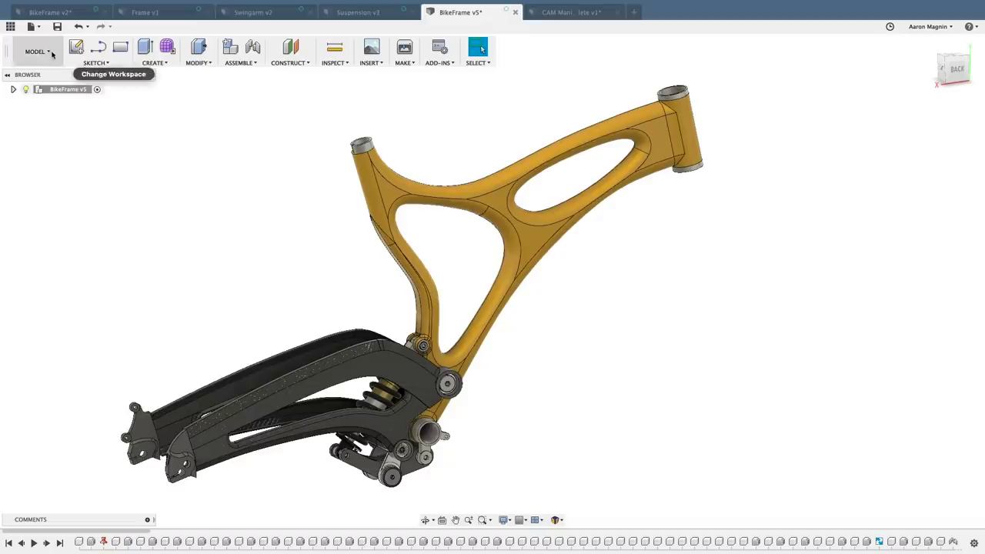
# - In Generative Design, edit Generative Model 2 and roll the timeline to show the linkage parts
pyautogui.click(42, 51)
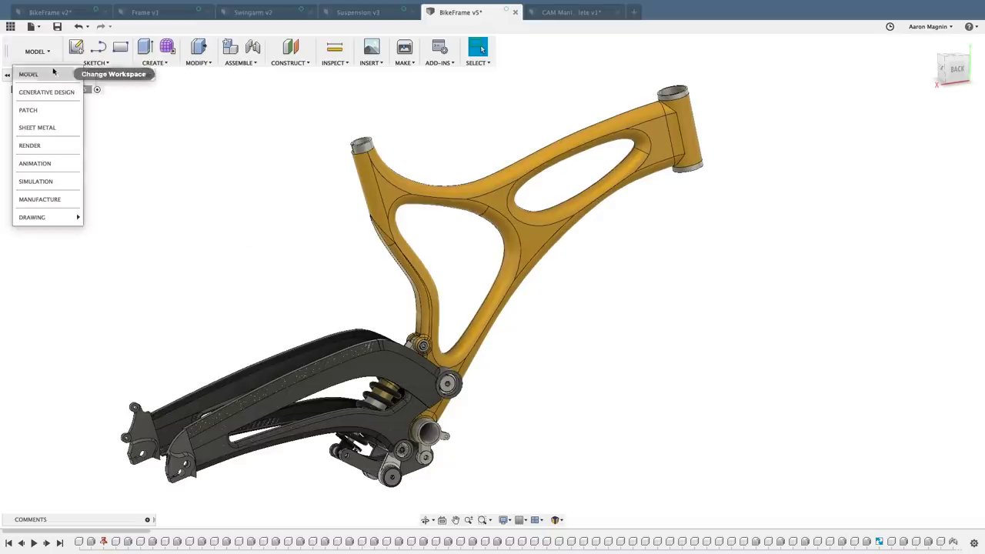
pyautogui.click(47, 92)
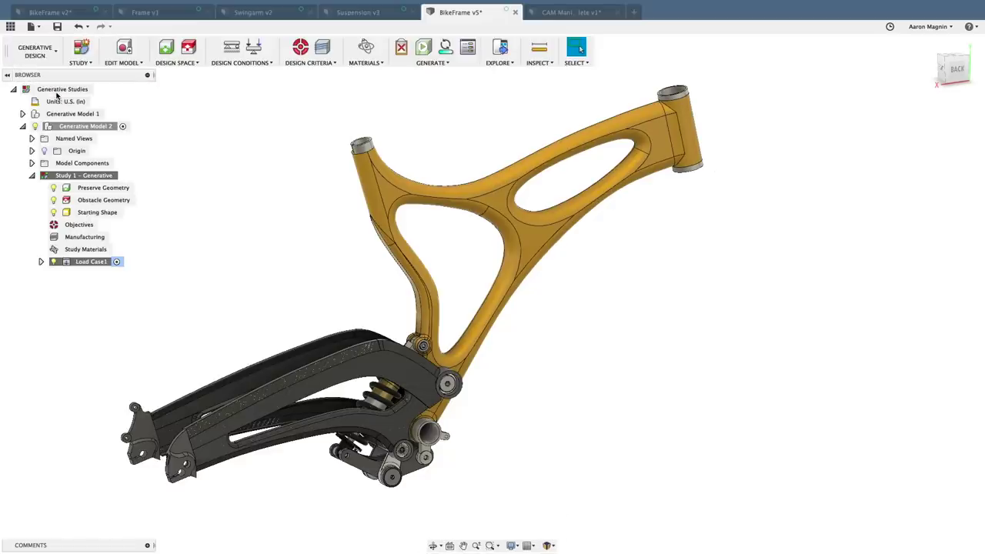
pyautogui.click(125, 48)
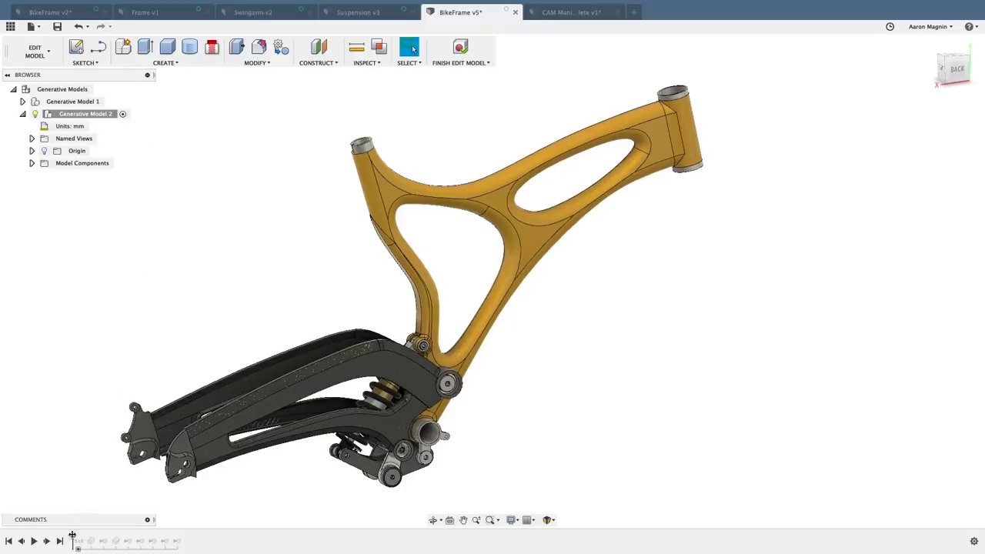
pyautogui.moveTo(74, 539); pyautogui.dragTo(185, 538)
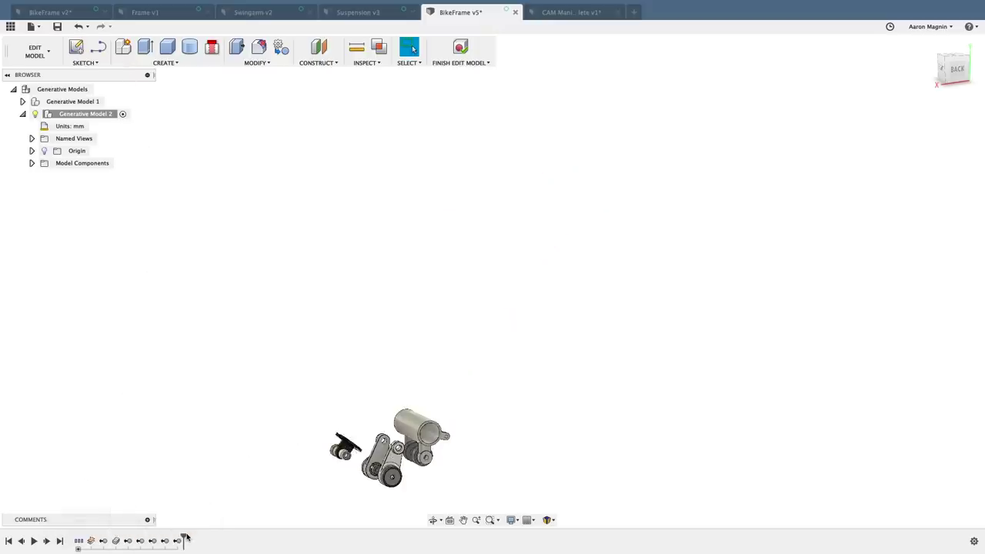
pyautogui.press('F6')
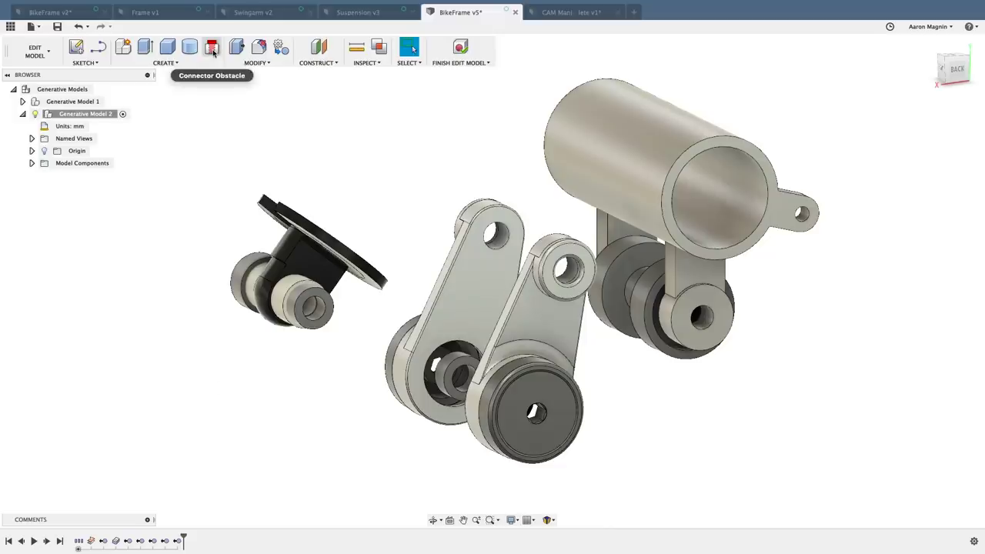
# - Create an 8 mm connector obstacle through the bushing with a flipped, enlarged bolt head
pyautogui.moveTo(214, 50)
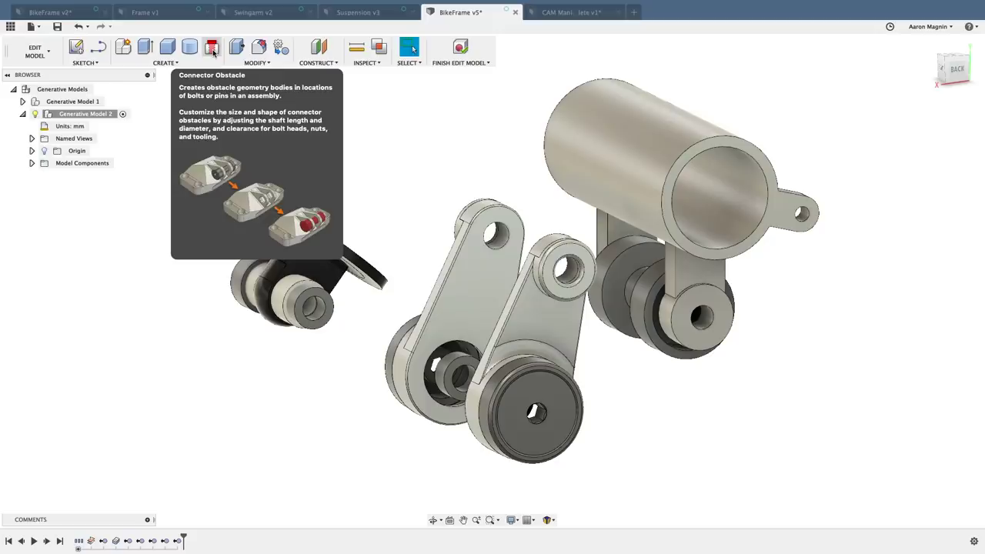
pyautogui.click(214, 50)
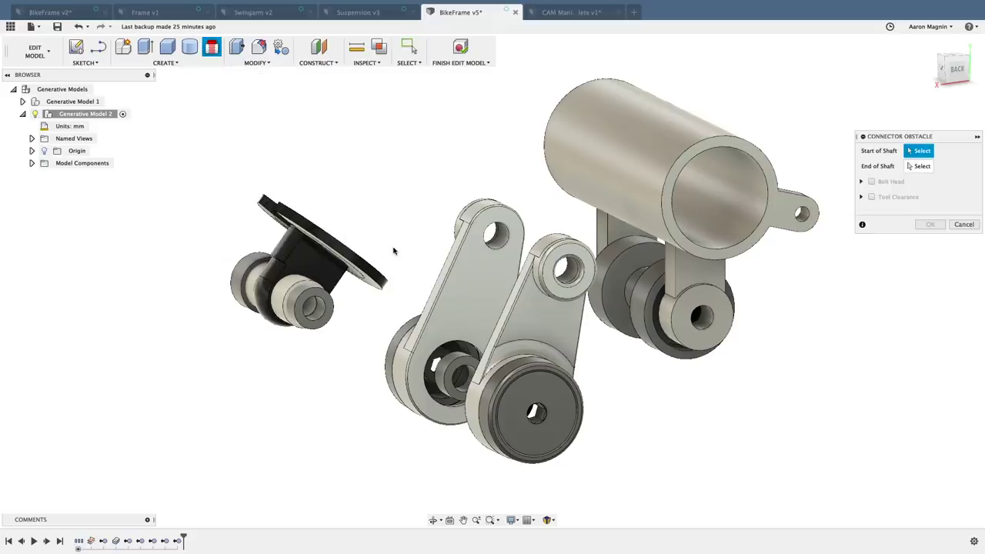
pyautogui.click(330, 294)
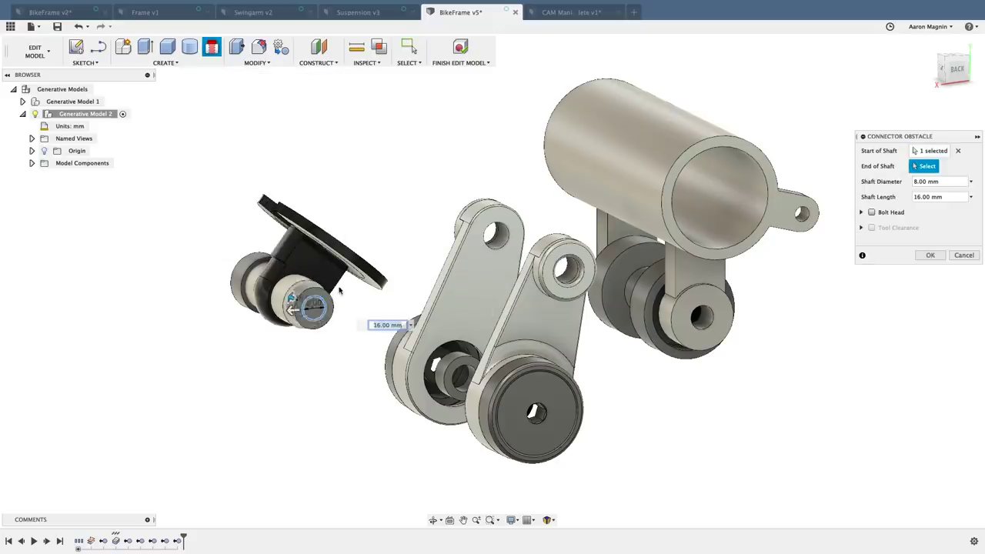
pyautogui.keyDown('shift'); pyautogui.moveTo(339, 290); pyautogui.dragTo(650, 308, button='middle'); pyautogui.keyUp('shift')
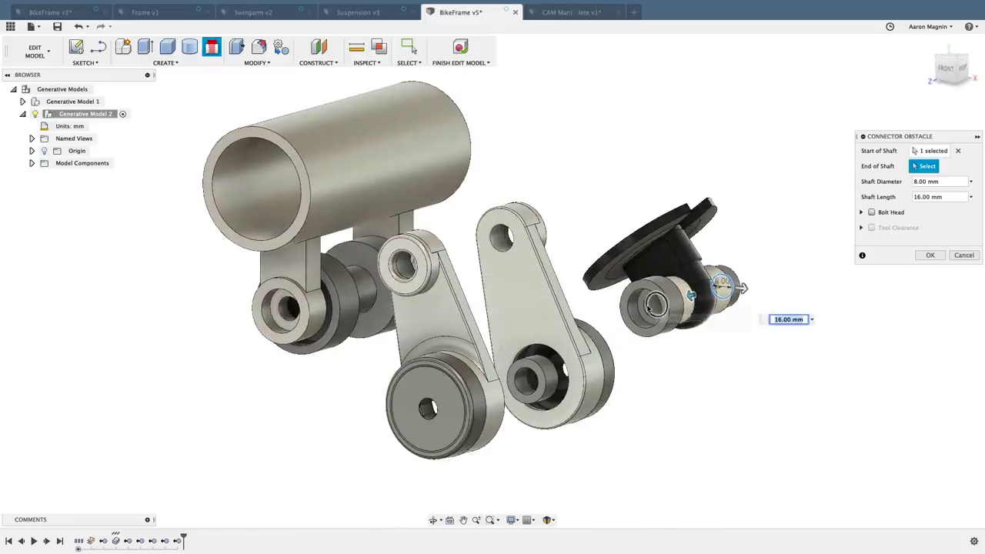
pyautogui.click(651, 307)
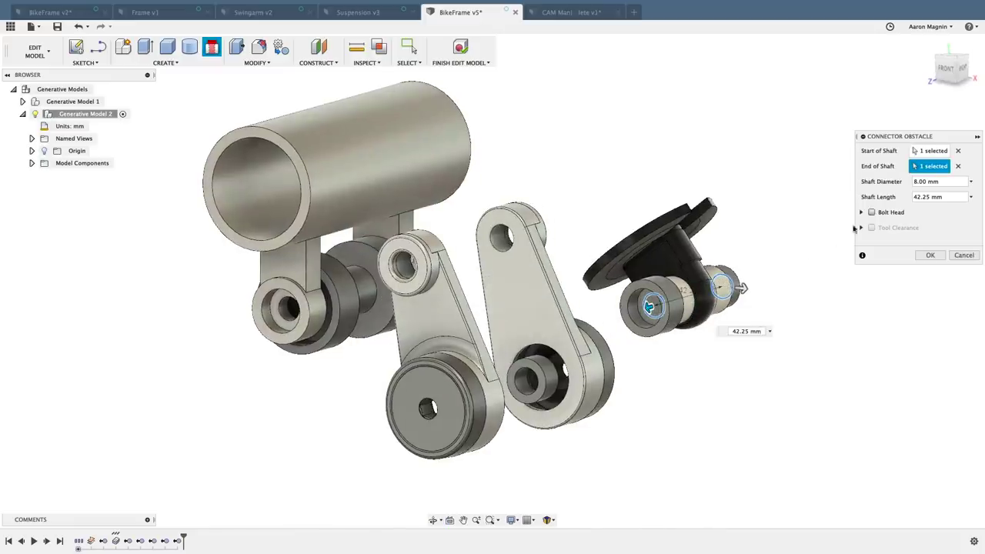
pyautogui.click(872, 212)
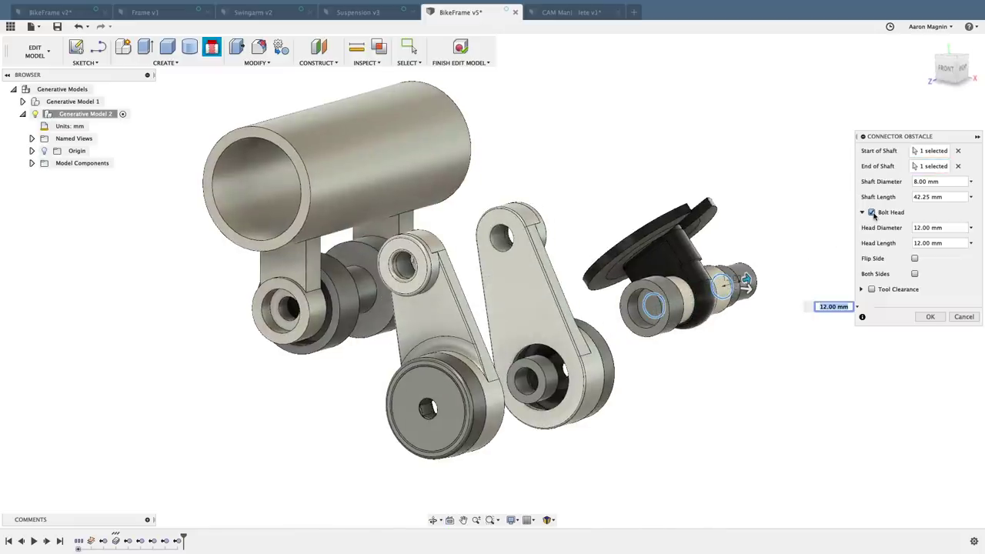
pyautogui.click(915, 258)
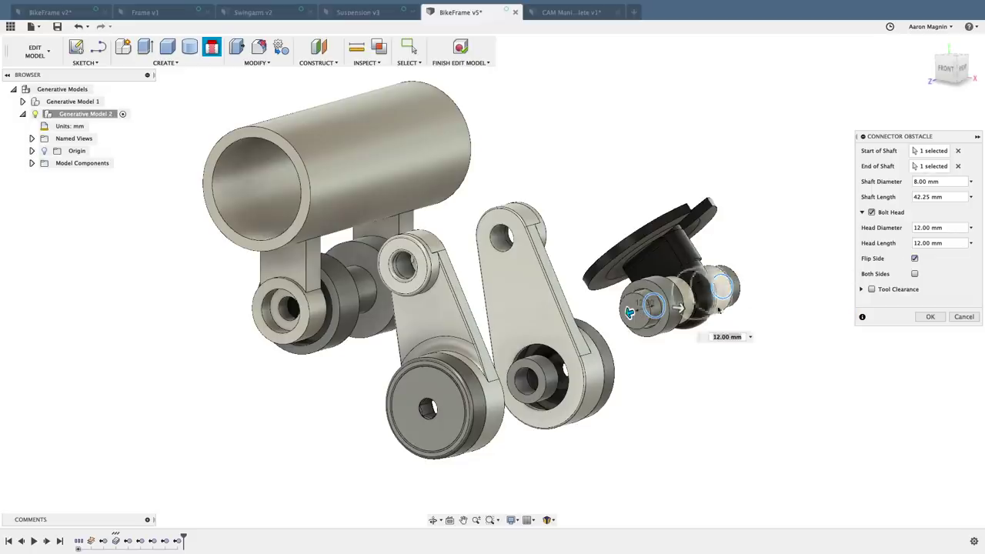
pyautogui.moveTo(678, 307); pyautogui.dragTo(595, 297)
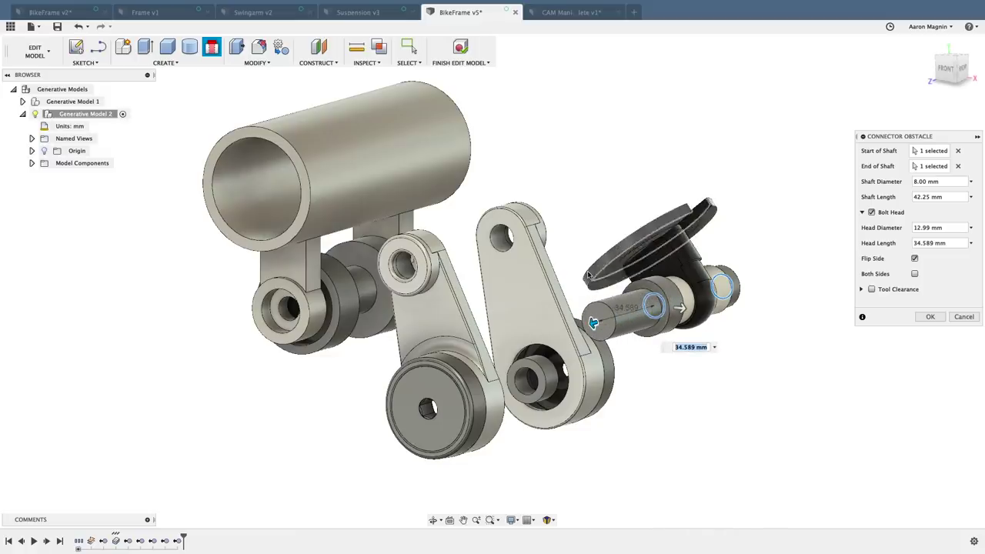
# - Add a bolt head on the rear side, lengthened to 23.842 mm
pyautogui.keyDown('shift'); pyautogui.moveTo(585, 273); pyautogui.dragTo(703, 327, button='middle'); pyautogui.keyUp('shift')
pyautogui.click(872, 212)
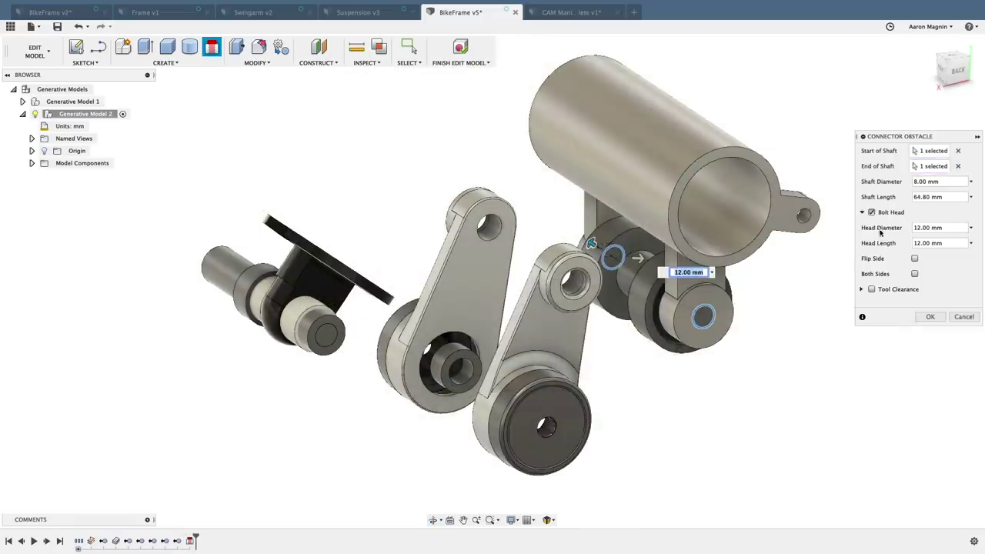
pyautogui.keyDown('shift'); pyautogui.moveTo(776, 294); pyautogui.dragTo(844, 284, button='middle'); pyautogui.keyUp('shift')
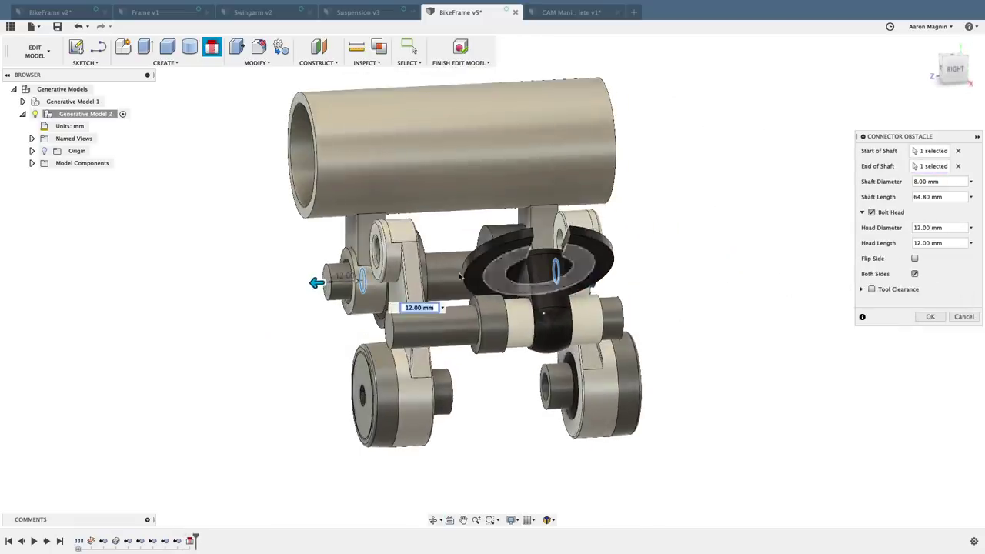
pyautogui.moveTo(318, 282); pyautogui.dragTo(281, 285)
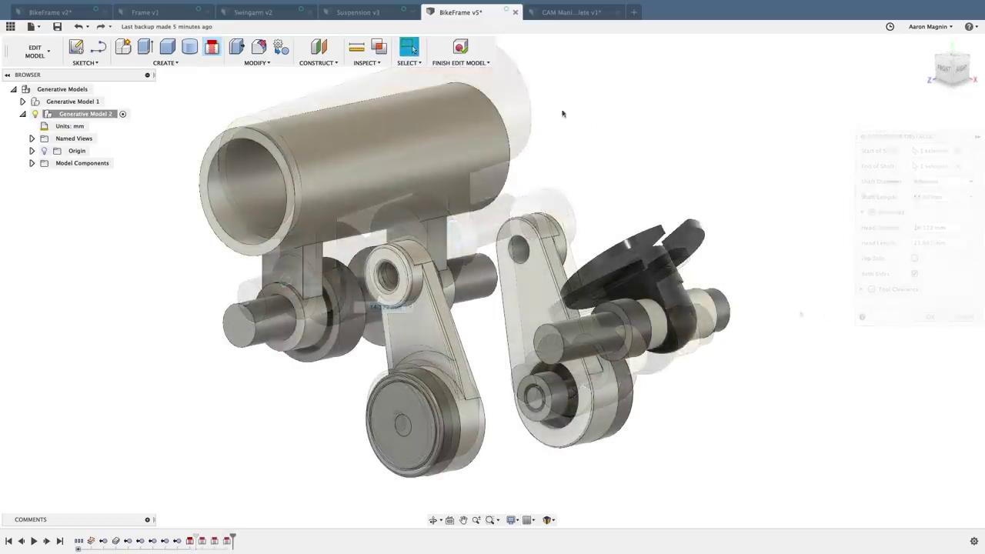
# - Finish the model edit, mark the five bearing bodies as preserve geometry, and open Study Materials
pyautogui.click(461, 48)
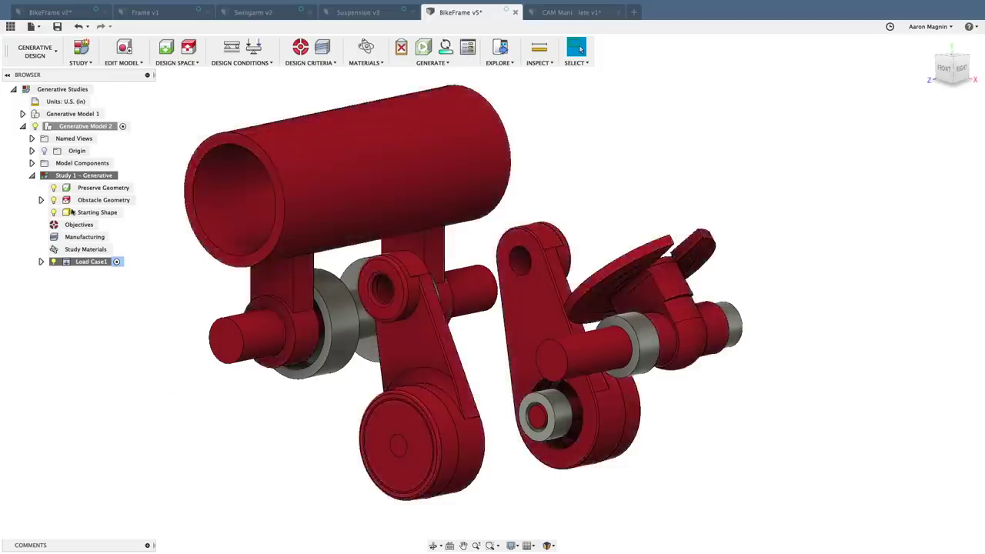
pyautogui.click(167, 47)
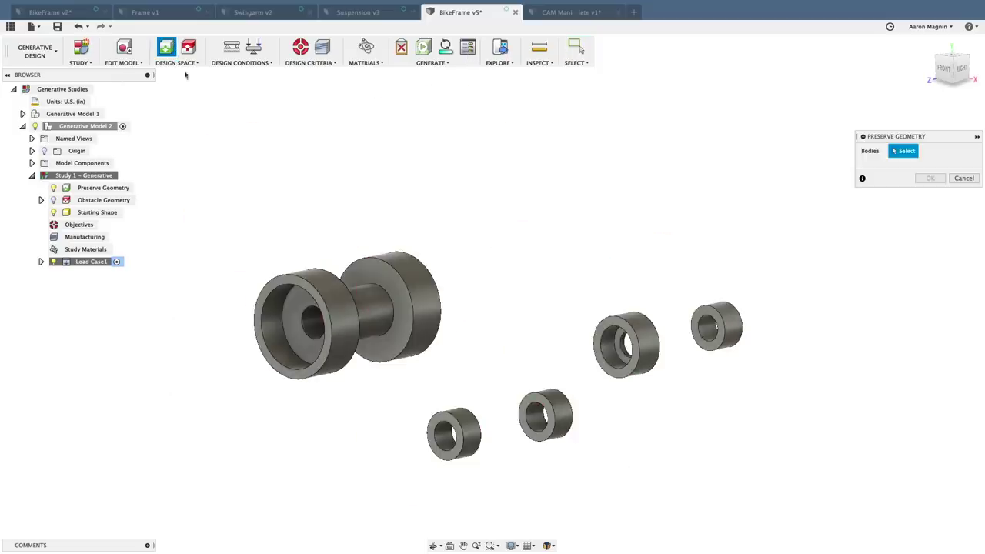
pyautogui.moveTo(184, 77); pyautogui.dragTo(805, 518)
pyautogui.click(931, 178)
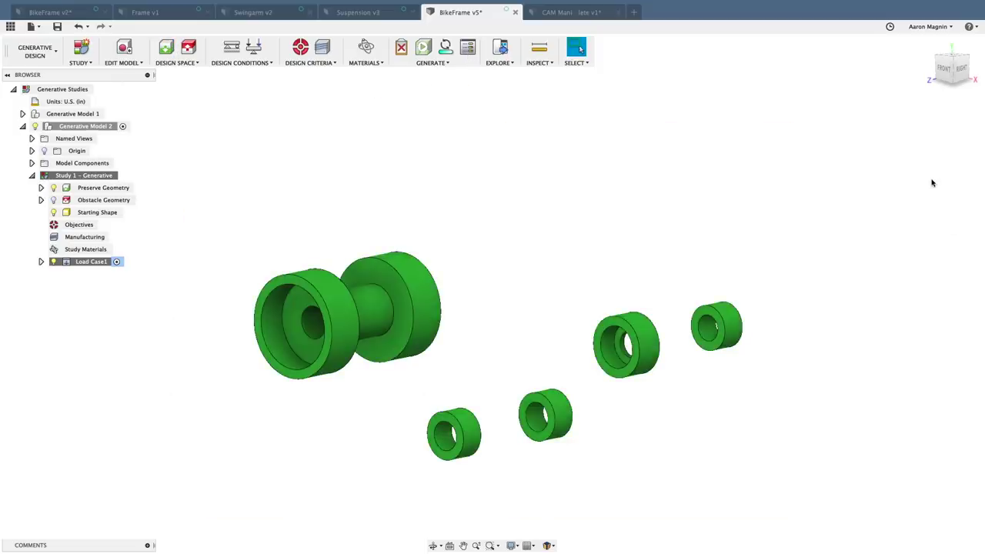
pyautogui.click(232, 47)
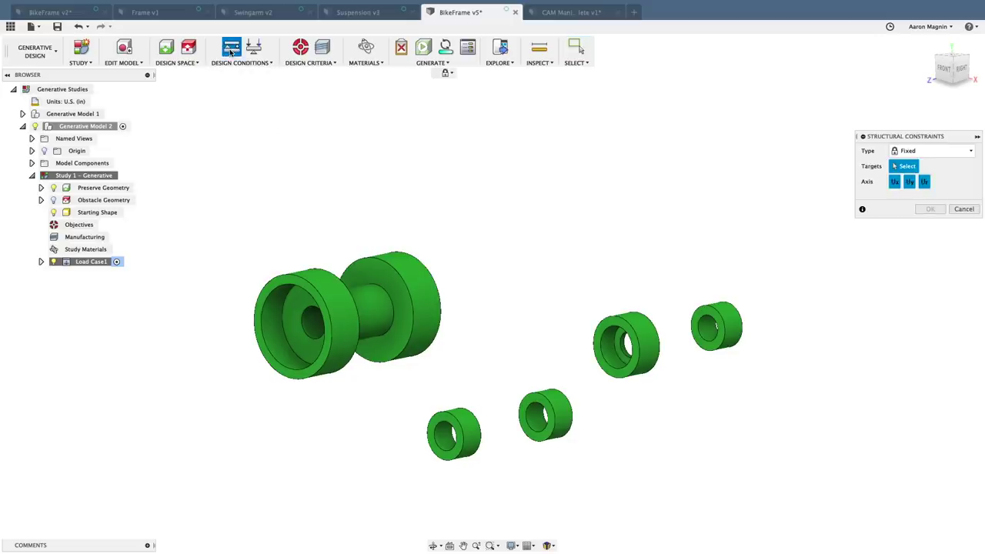
pyautogui.click(365, 48)
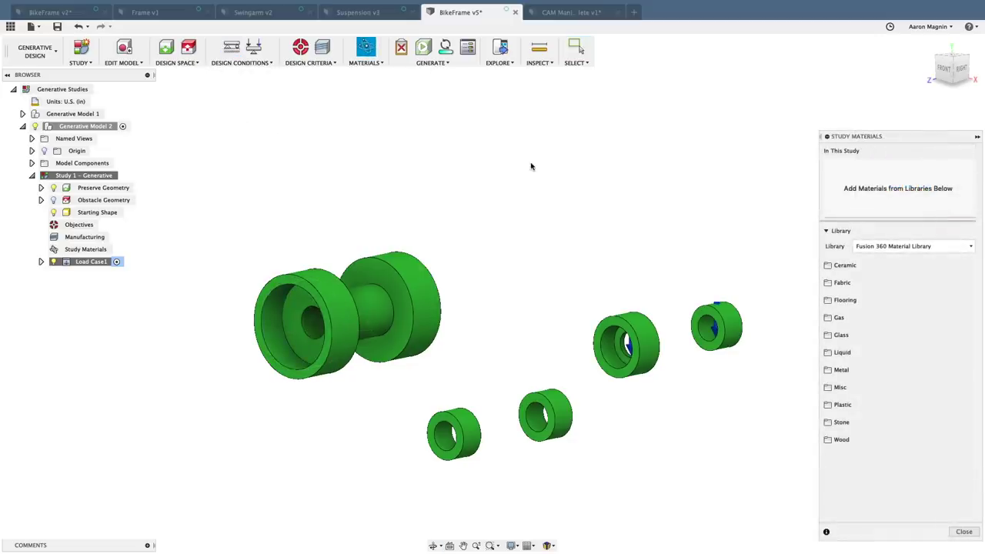
# - Add Aluminum AlSi10Mg, Cobalt Chrome and Titanium 6Al-4V from the Additive Material Library to the study
pyautogui.click(861, 247)
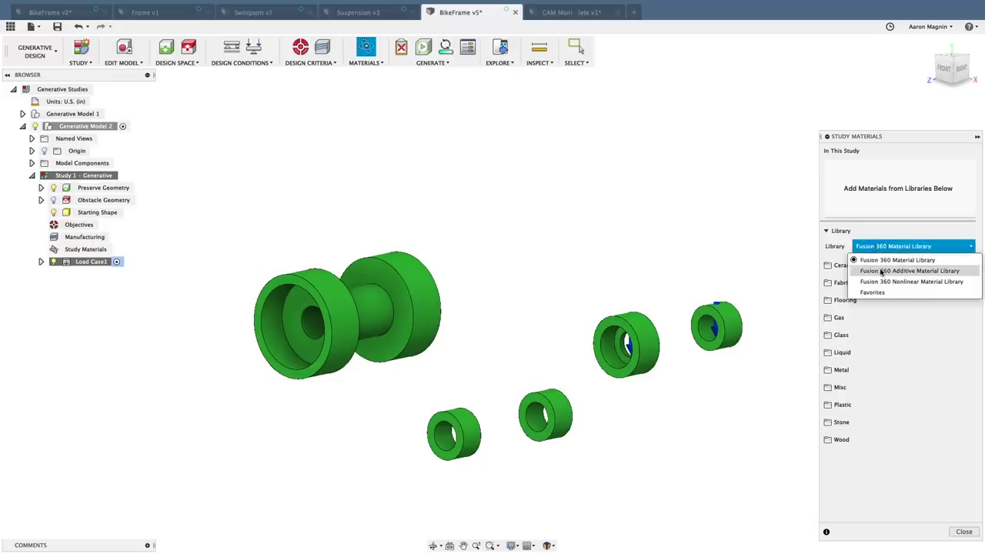
pyautogui.click(881, 272)
pyautogui.click(879, 266)
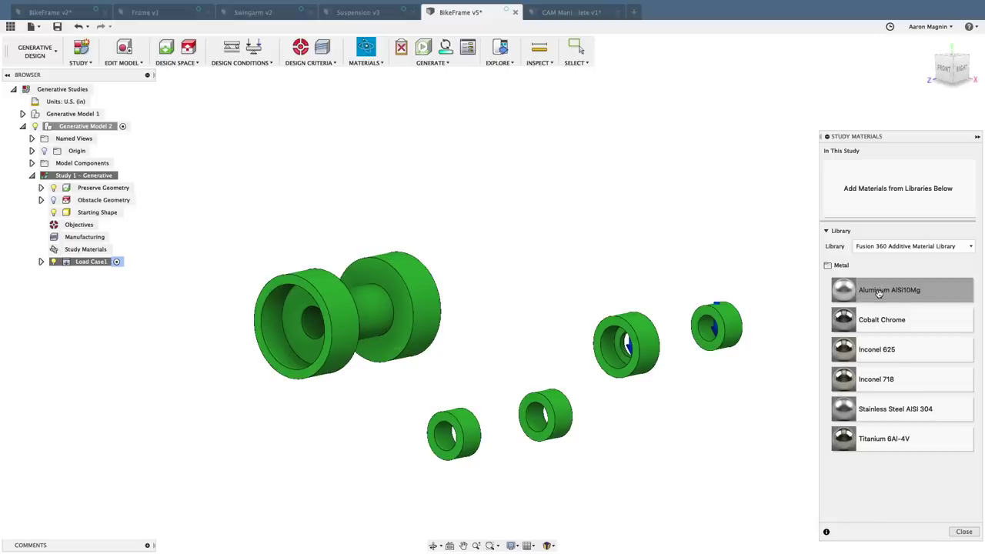
pyautogui.moveTo(875, 286); pyautogui.dragTo(869, 185)
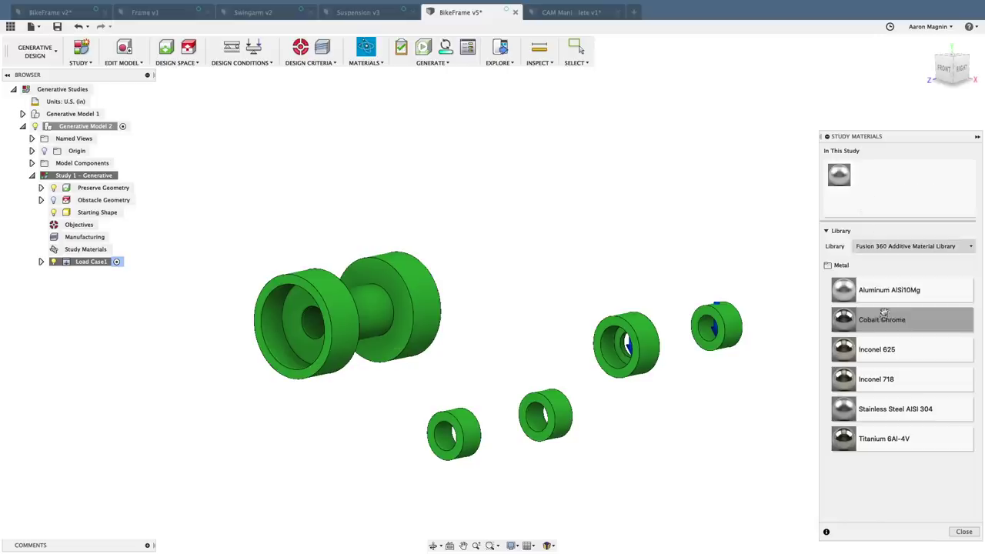
pyautogui.moveTo(882, 346); pyautogui.dragTo(873, 181)
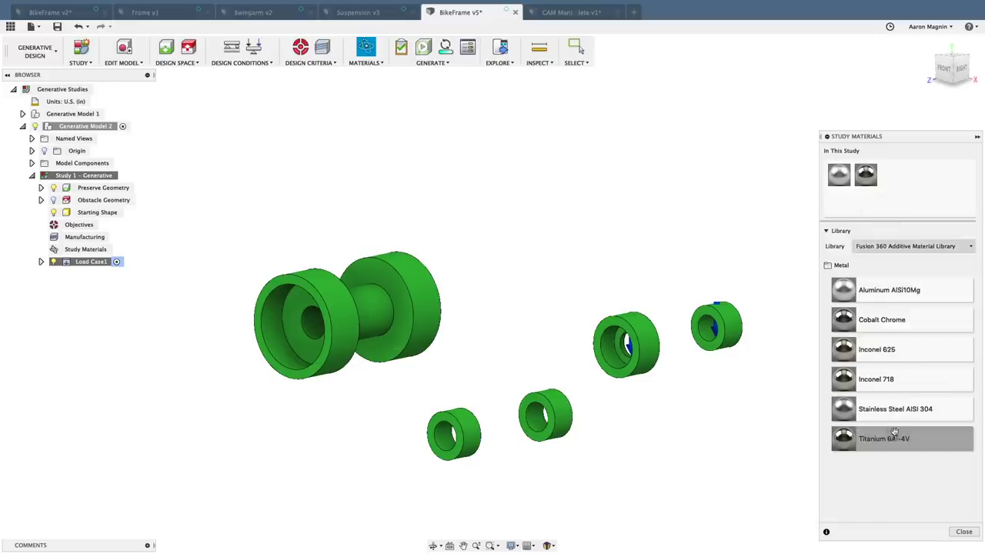
pyautogui.moveTo(885, 435); pyautogui.dragTo(894, 179)
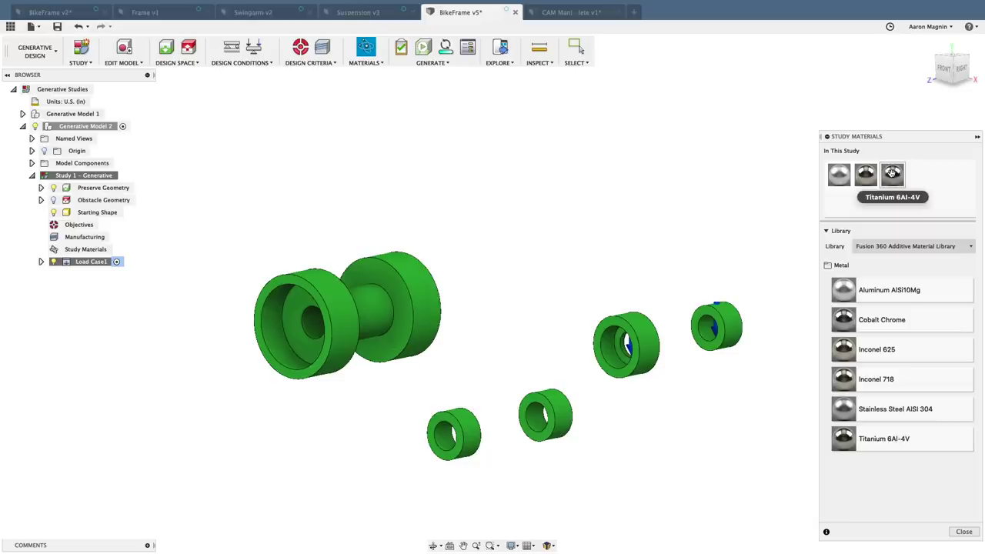
pyautogui.click(963, 532)
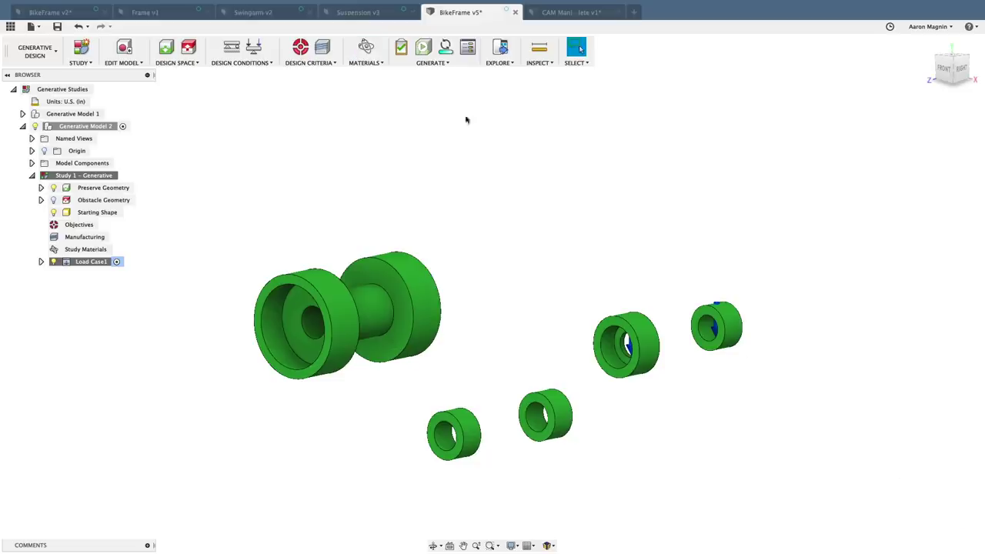
# - Pre-check the bike-frame study, preview an outcome from above, then start generating it
pyautogui.click(401, 49)
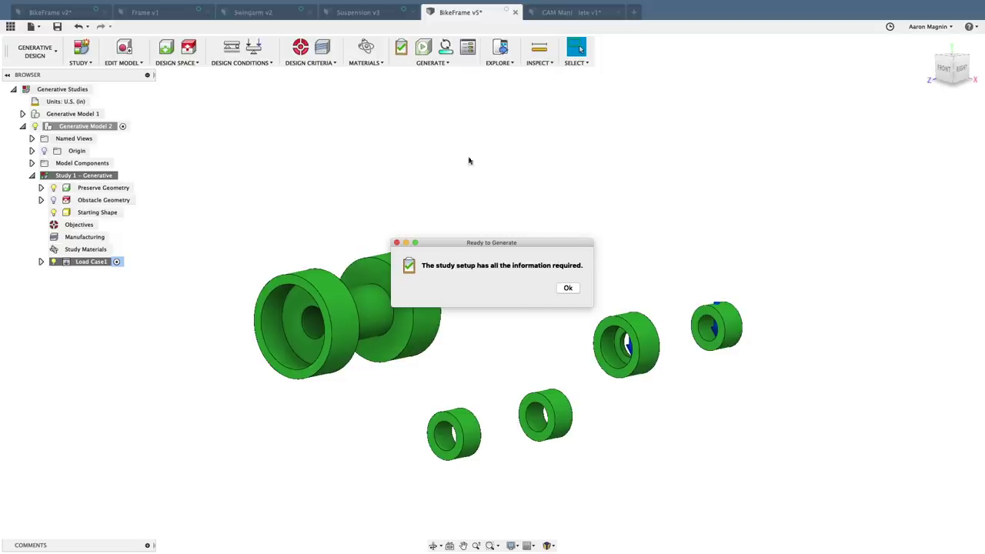
pyautogui.click(568, 288)
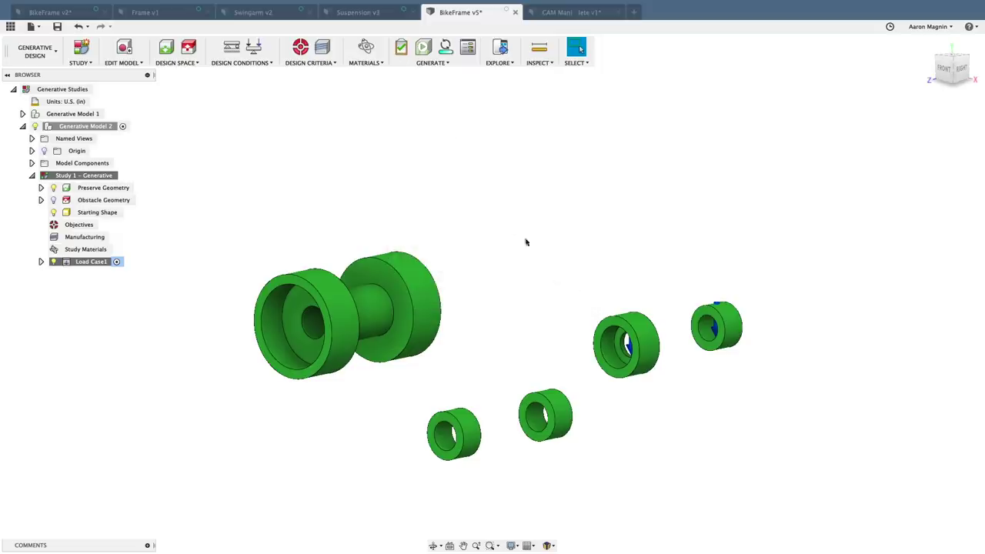
pyautogui.click(424, 49)
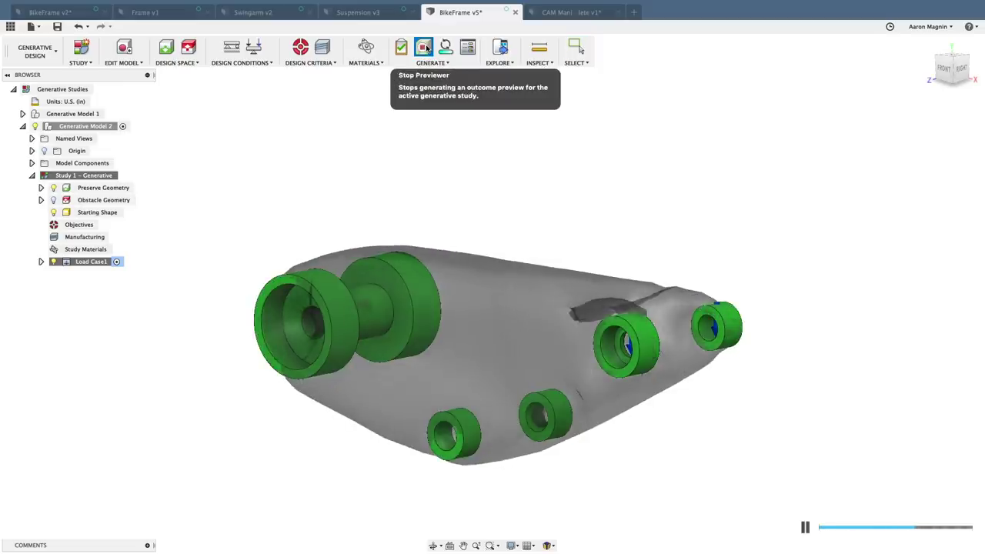
pyautogui.click(427, 48)
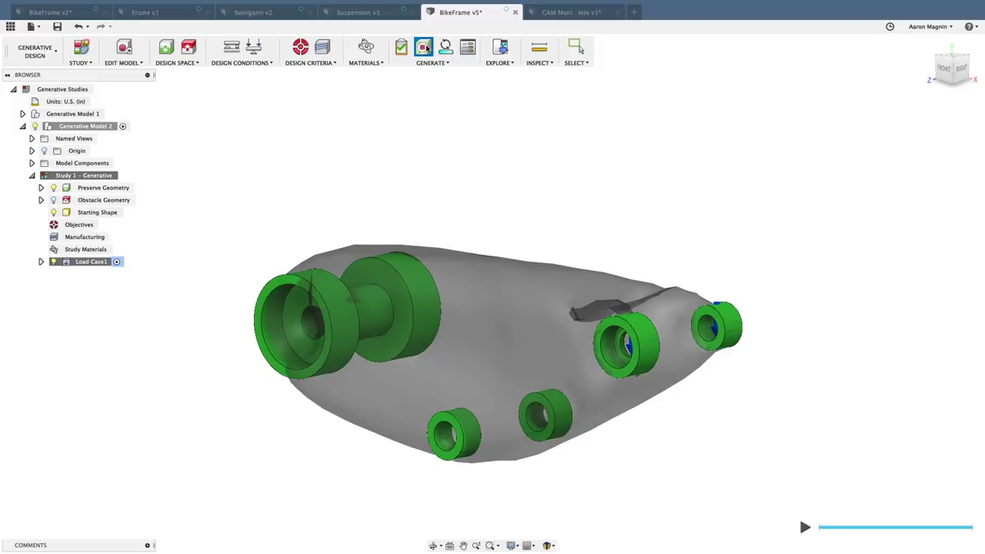
pyautogui.keyDown('shift'); pyautogui.moveTo(438, 116); pyautogui.dragTo(429, 72, button='middle'); pyautogui.keyUp('shift')
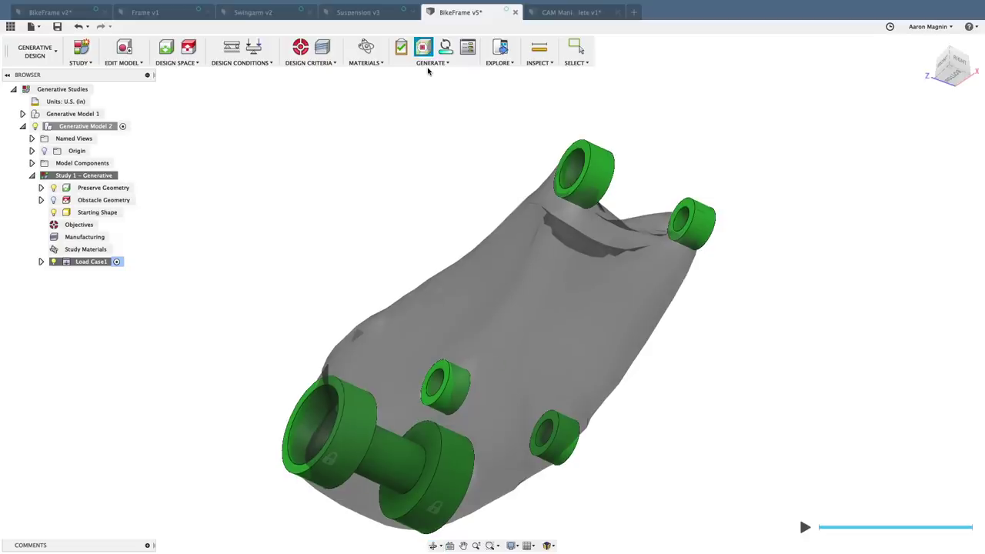
pyautogui.click(444, 47)
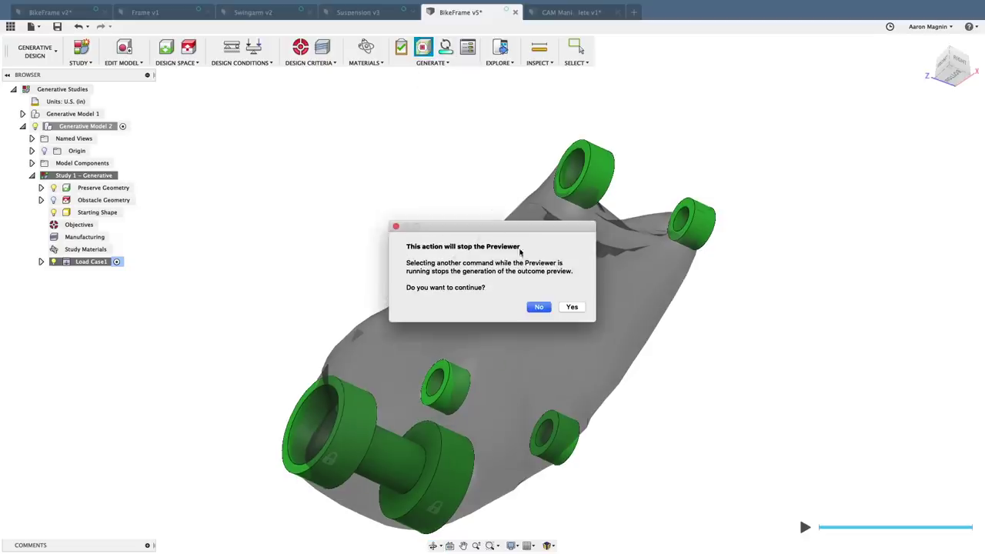
# - Confirm stopping the Previewer, review the credit accounts, and expand a job's details in Job Status
pyautogui.click(562, 311)
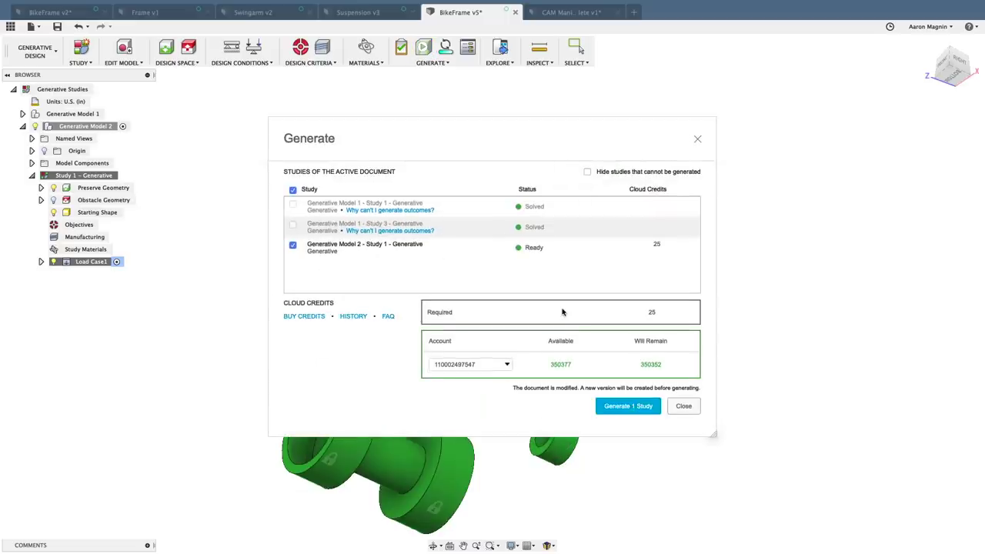
pyautogui.click(506, 364)
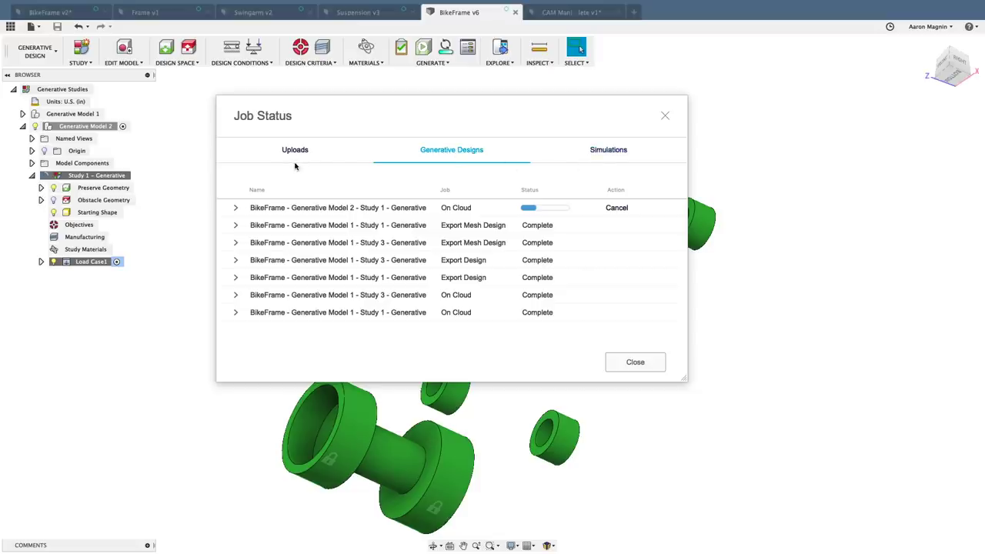
pyautogui.click(236, 225)
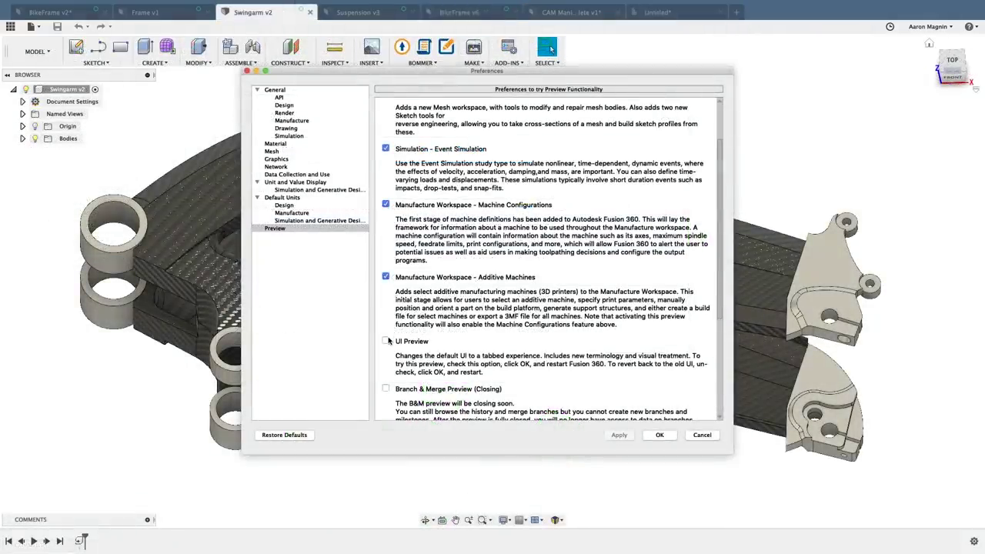
# - Check the UI Preview option in Preferences > Preview
pyautogui.click(385, 340)
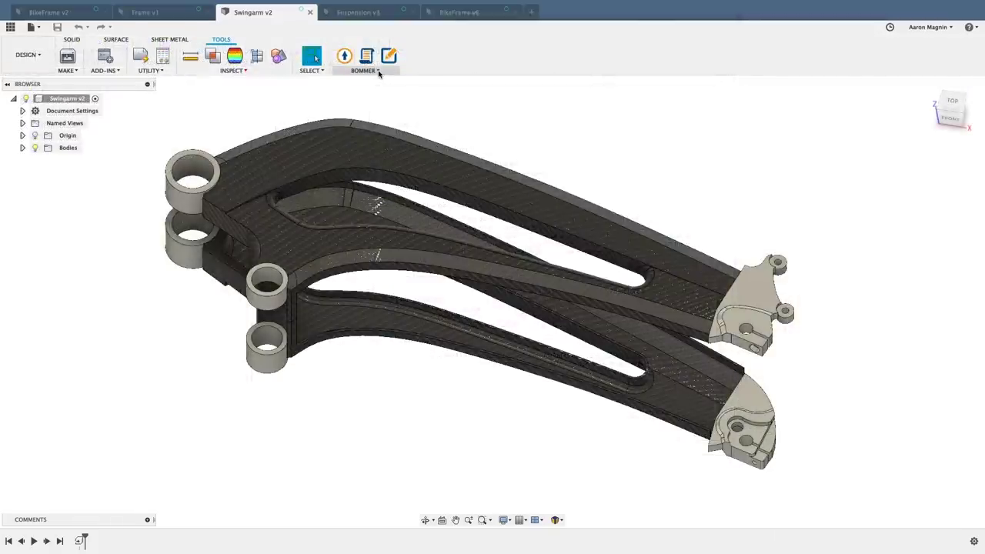